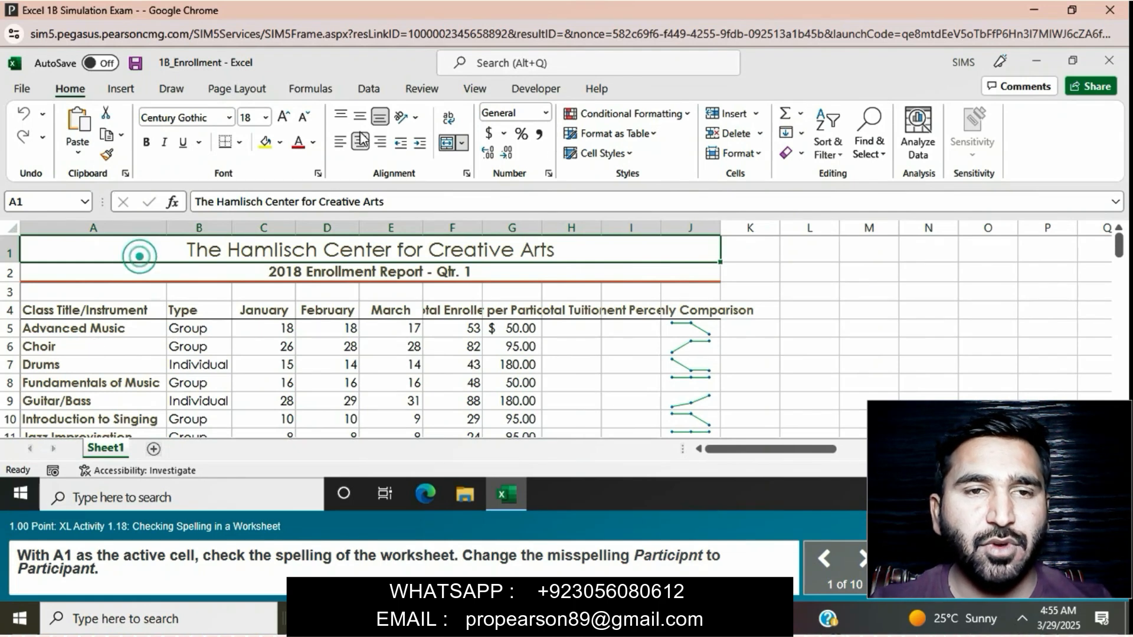
# Check the worksheet's spelling and change the misspelling Participnt to Participant.
pyautogui.click(426, 92)
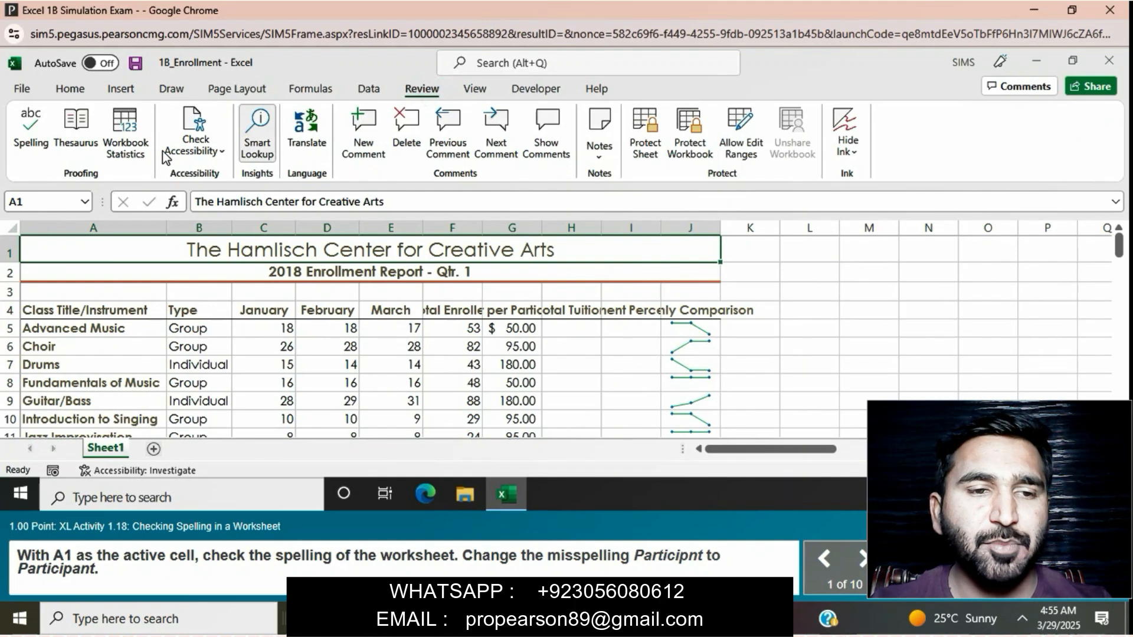
pyautogui.click(35, 142)
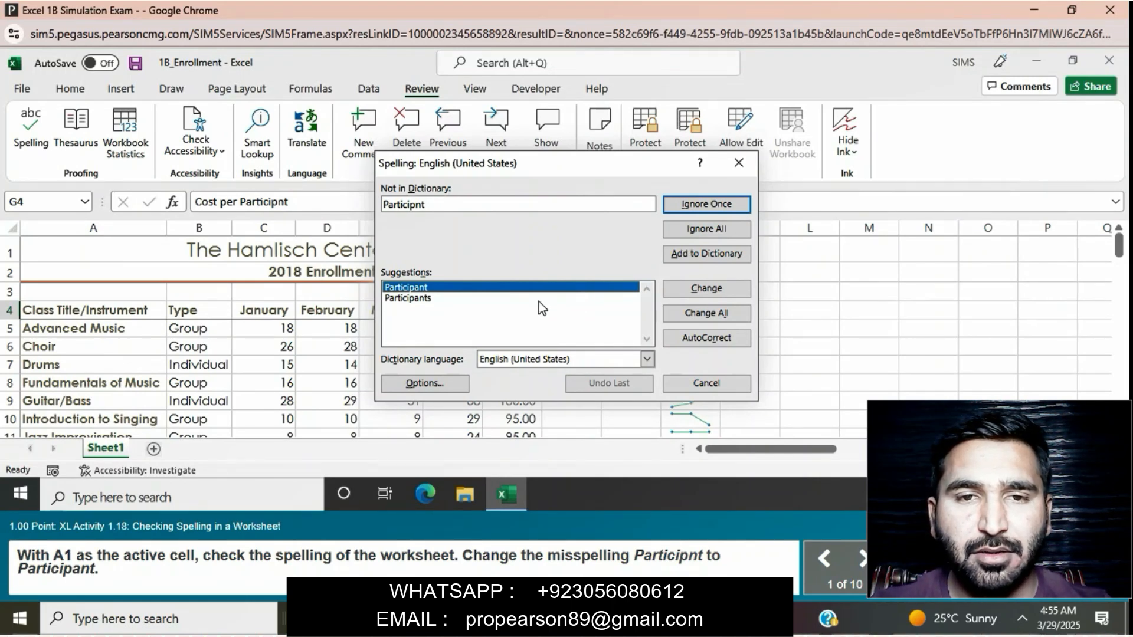
pyautogui.click(695, 292)
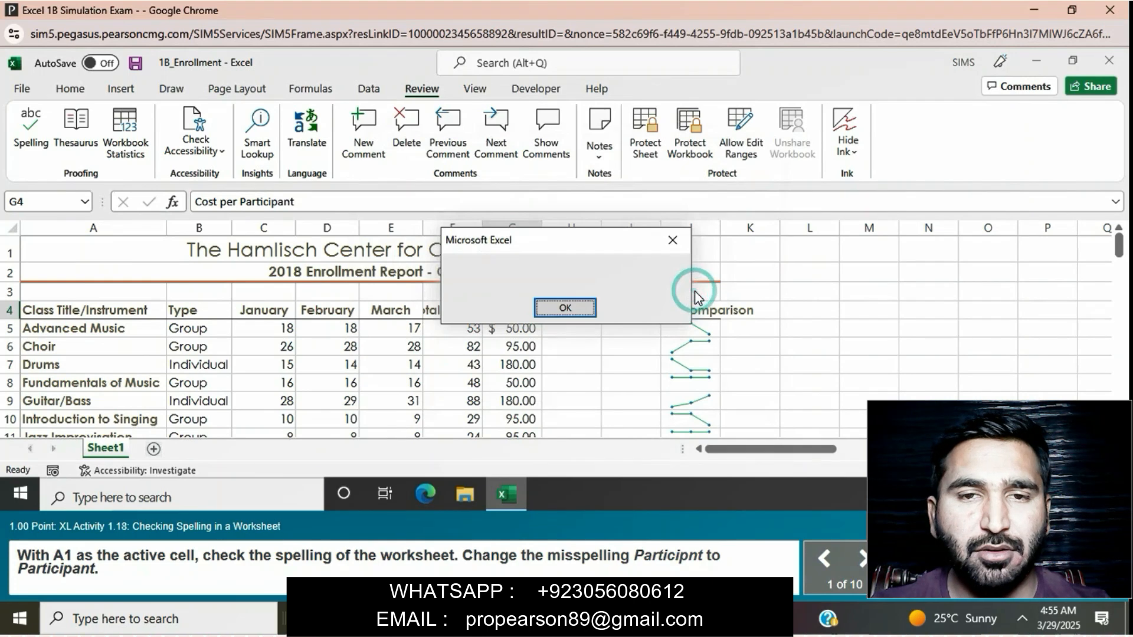
pyautogui.click(592, 309)
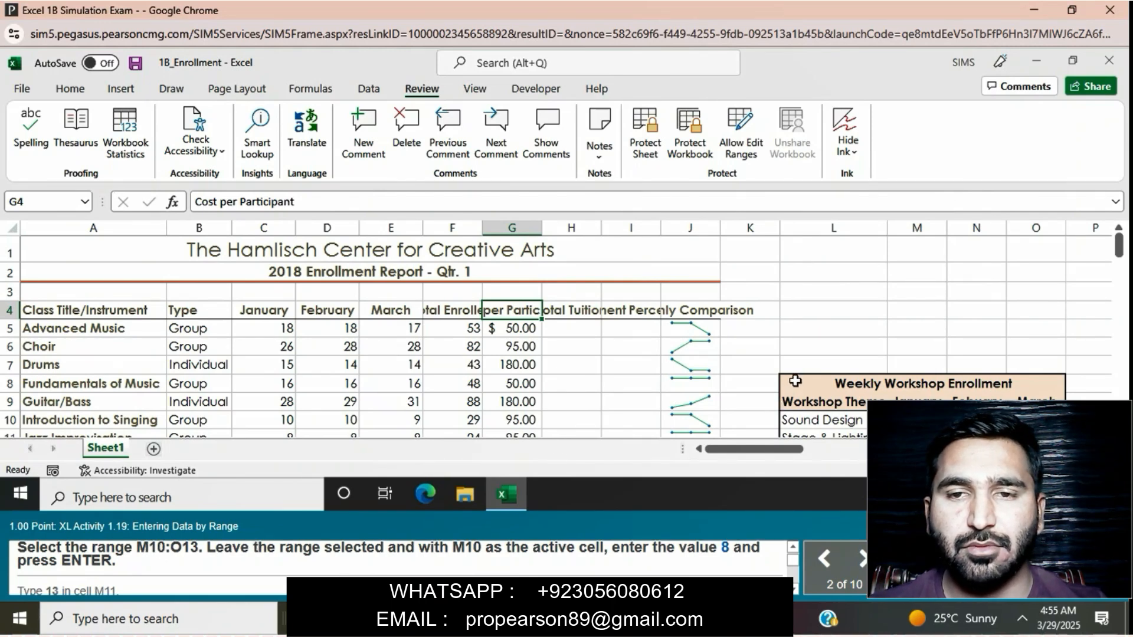
# Enter 8 in cell M10 as the January value for Sound Design in the Weekly Workshop Enrollment table.
pyautogui.moveTo(794, 422); pyautogui.dragTo(1028, 399)
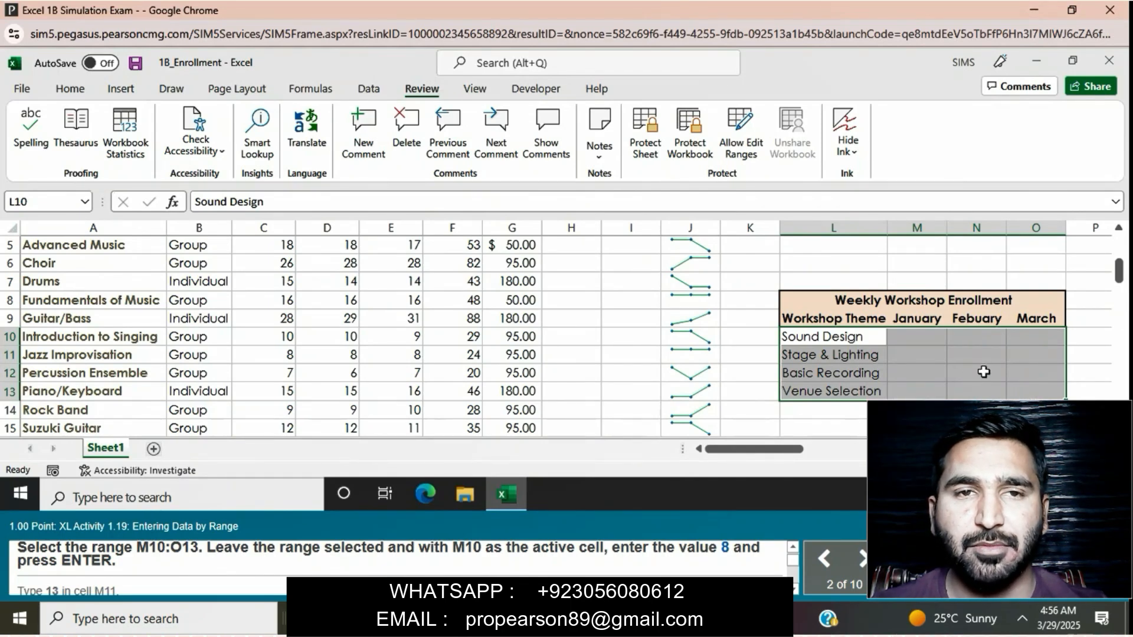
pyautogui.click(917, 340)
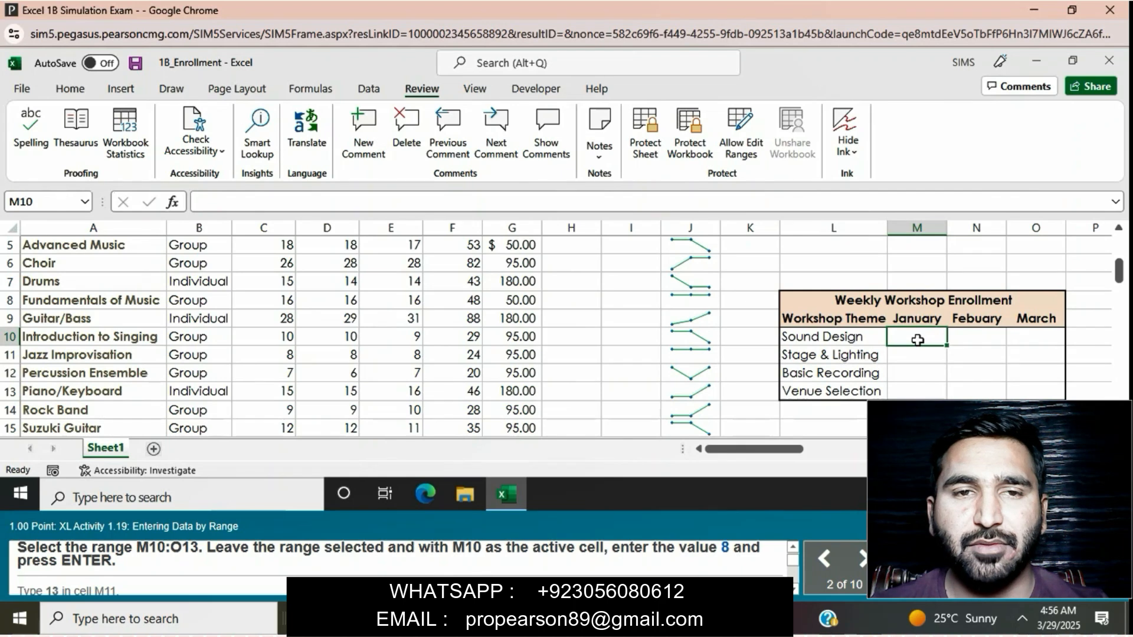
pyautogui.write('8')
pyautogui.press('Return')
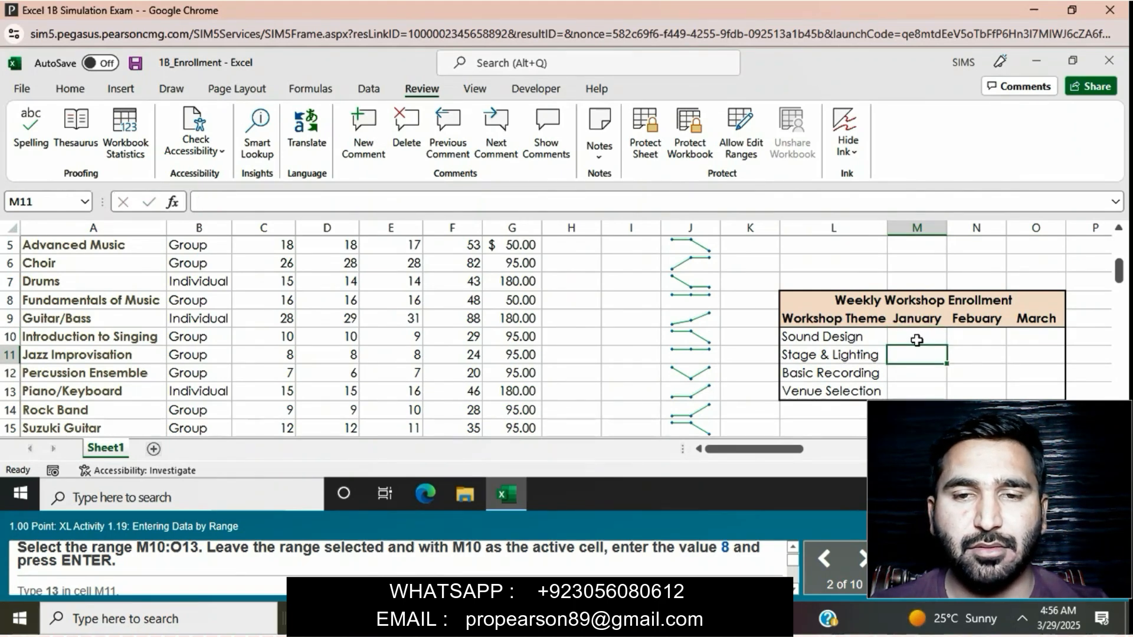
pyautogui.click(916, 339)
pyautogui.write('8')
pyautogui.press('Return')
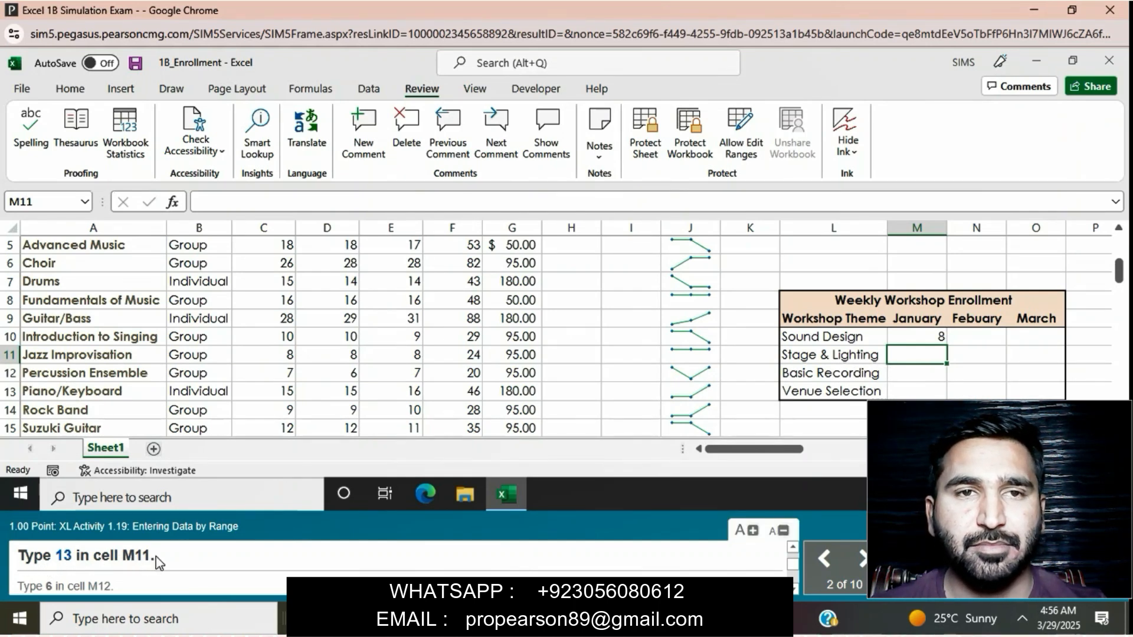
# Enter 13 in cell M11 as the January value for Stage & Lighting.
pyautogui.write('13')
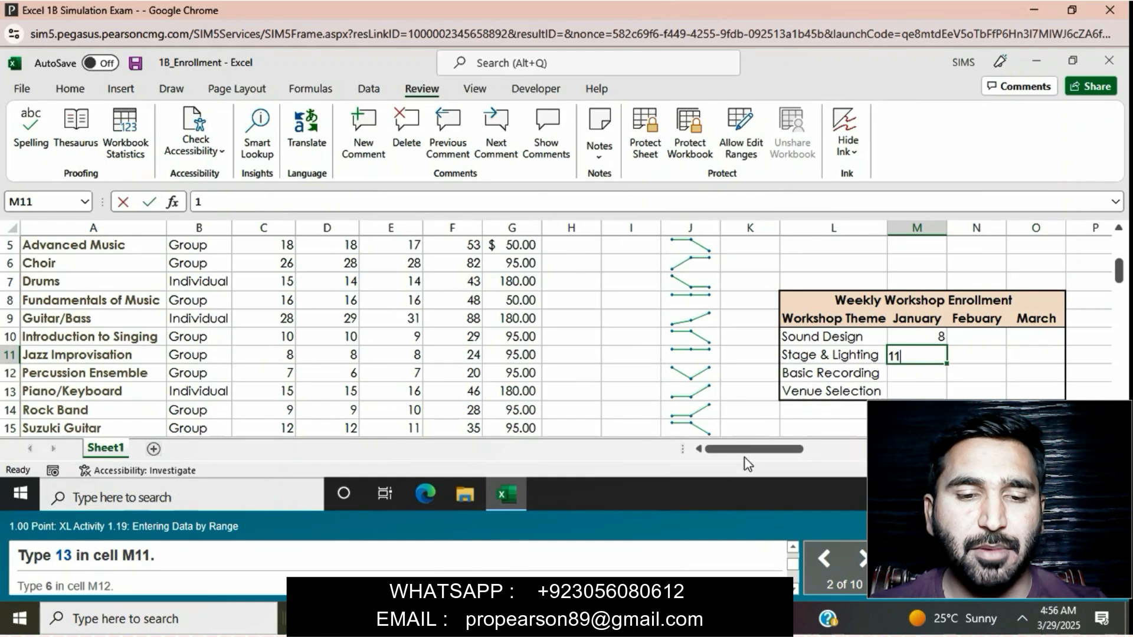
pyautogui.press('Return')
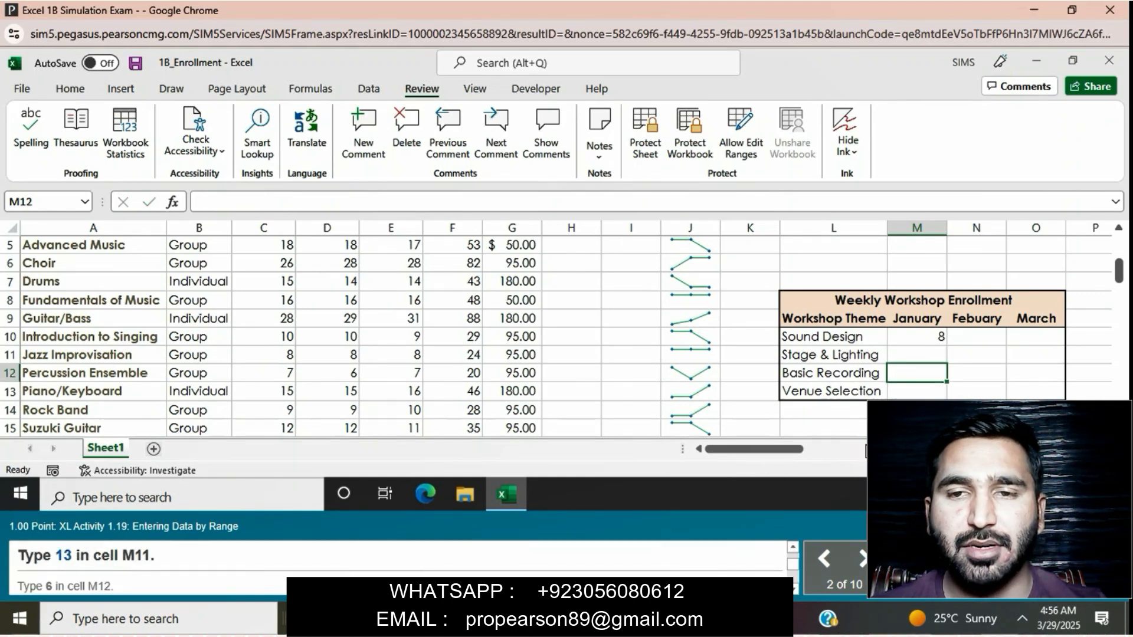
pyautogui.click(927, 353)
pyautogui.write('13')
pyautogui.press('Return')
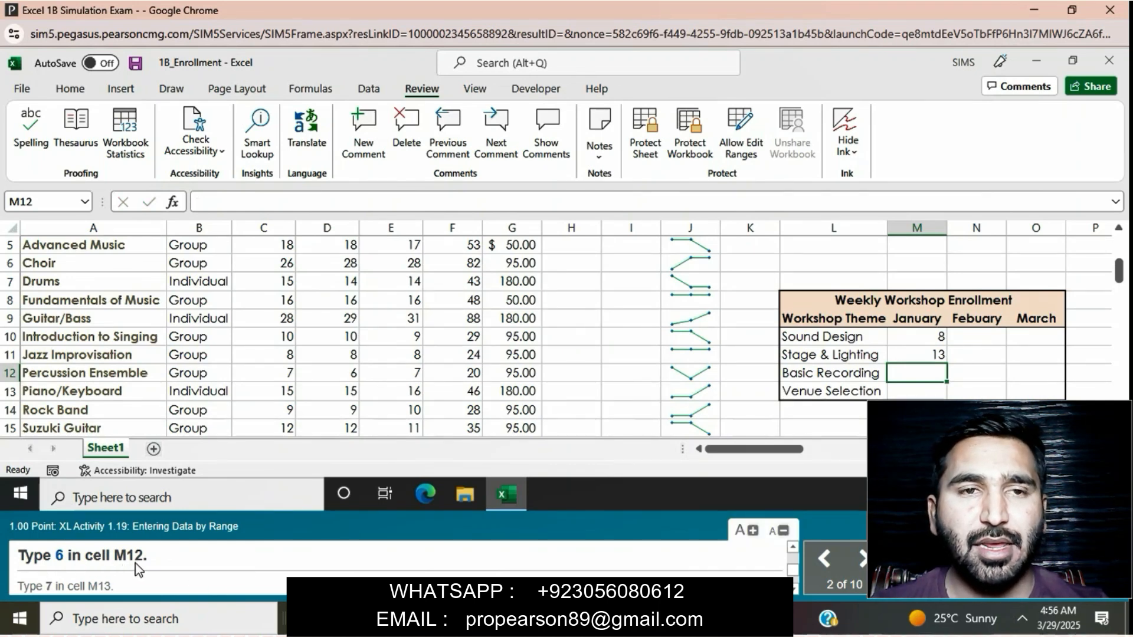
# Enter the remaining January values: 6 in M12 for Basic Recording and 7 in M13 for Venue Selection.
pyautogui.write('6')
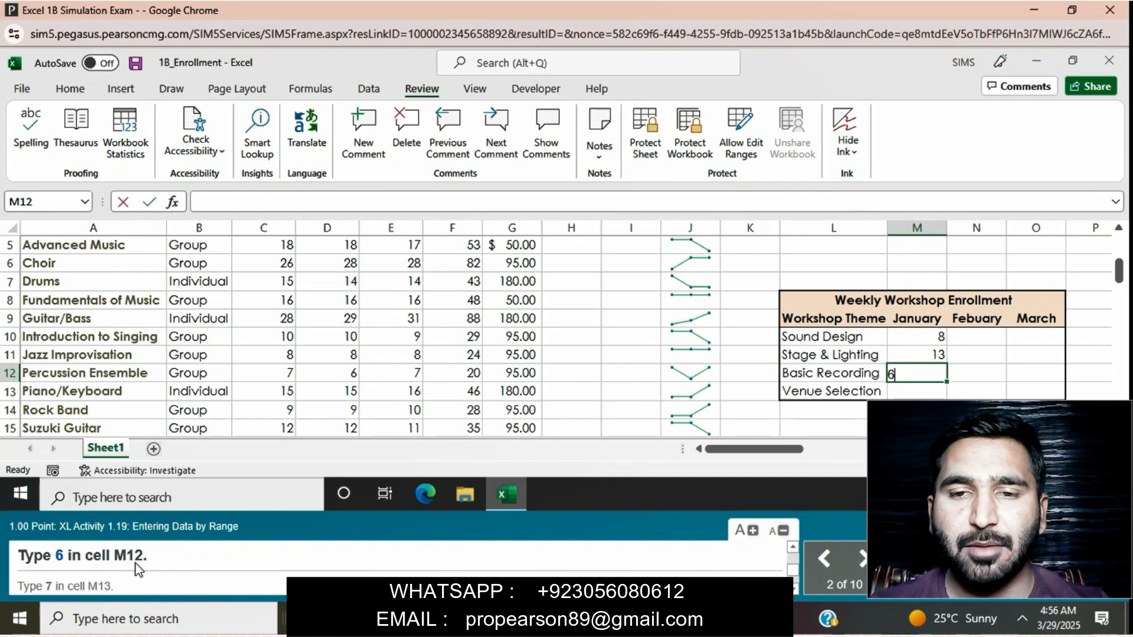
pyautogui.press('Return')
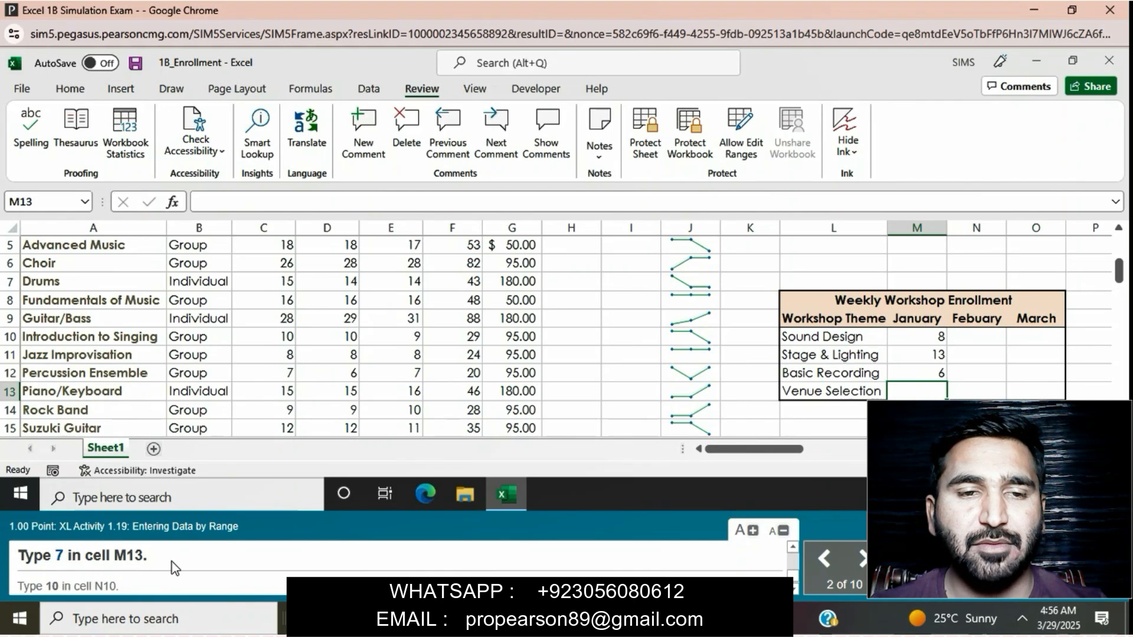
pyautogui.write('7')
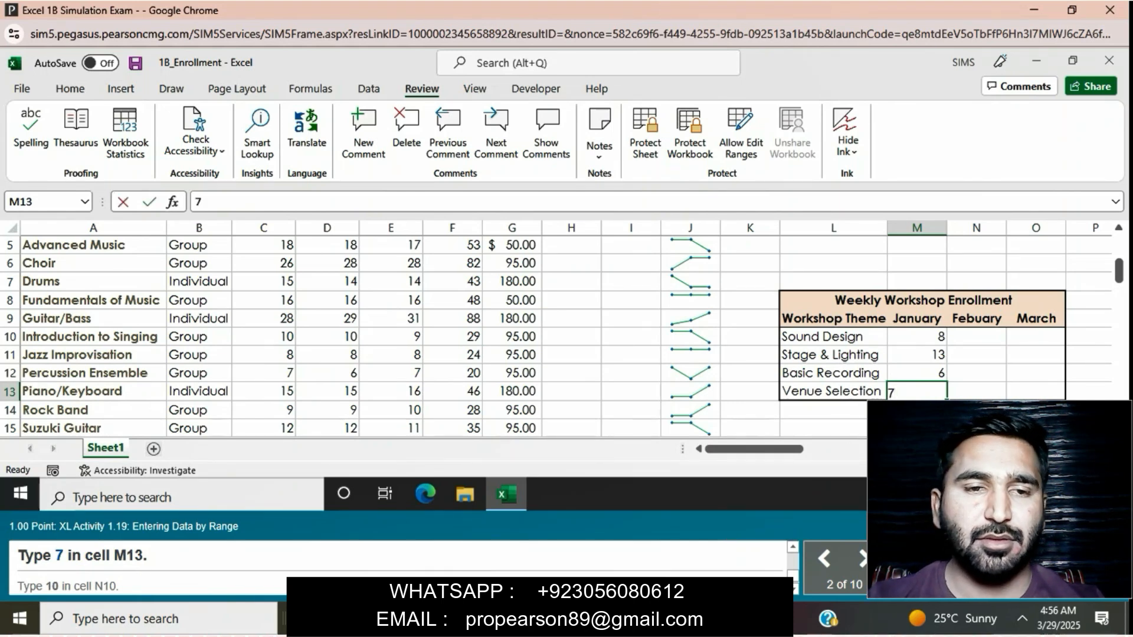
pyautogui.press('Return')
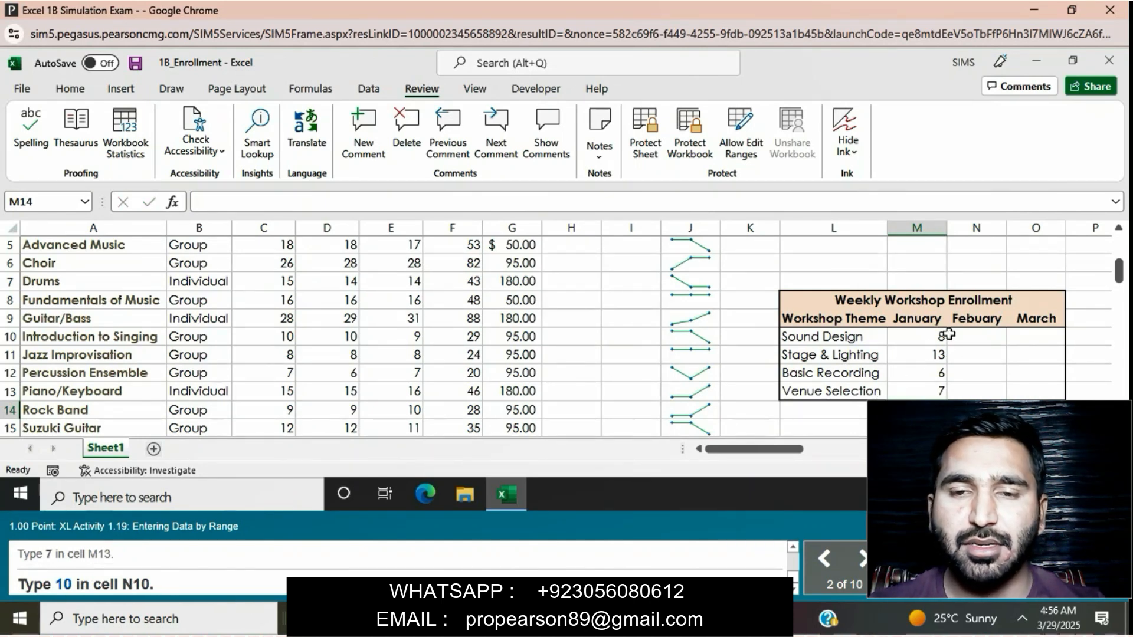
# Enter 10 in cell N10 as the second month's value for Sound Design.
pyautogui.click(978, 335)
pyautogui.write('10')
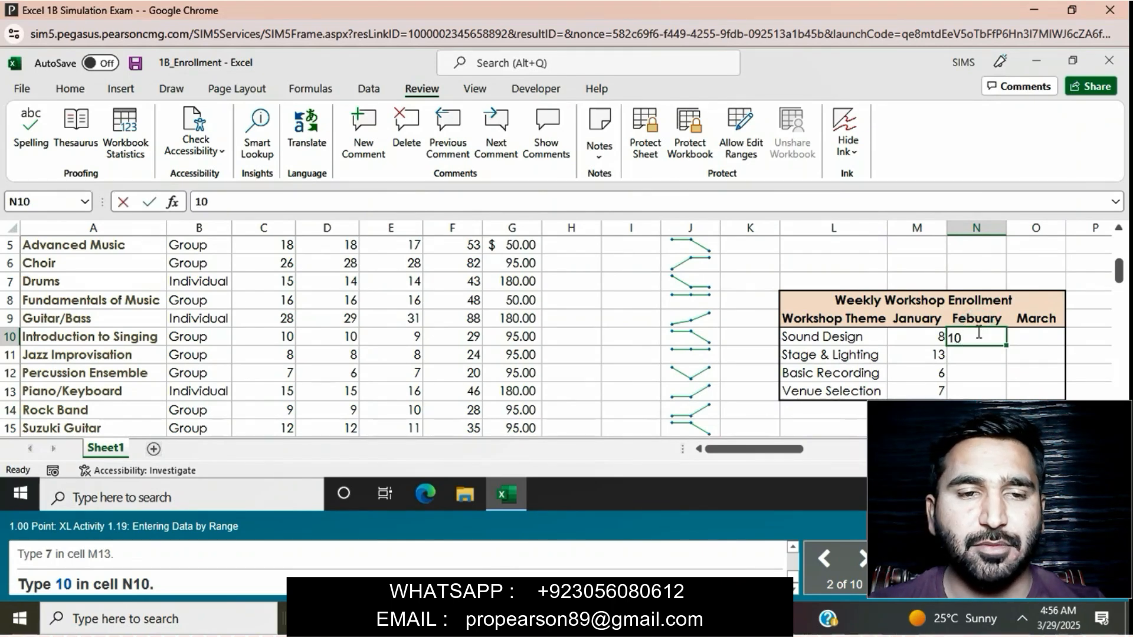
pyautogui.press('Return')
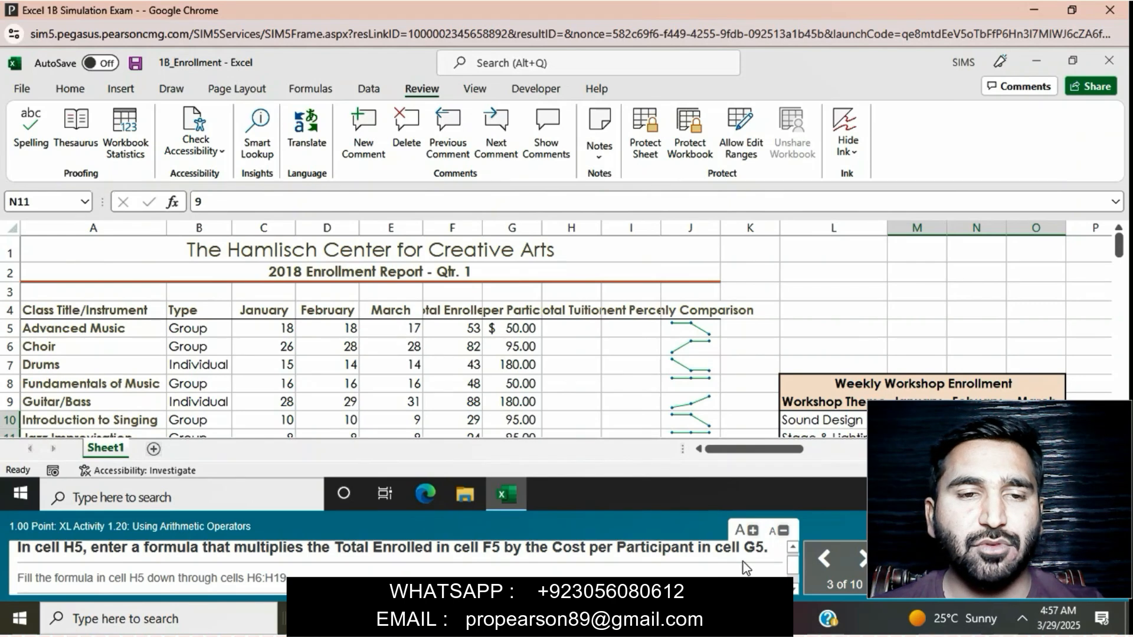
# Enter the formula =F5*G5 in cell H5 to multiply Total Enrolled by Cost per Participant.
pyautogui.click(568, 334)
pyautogui.write('=')
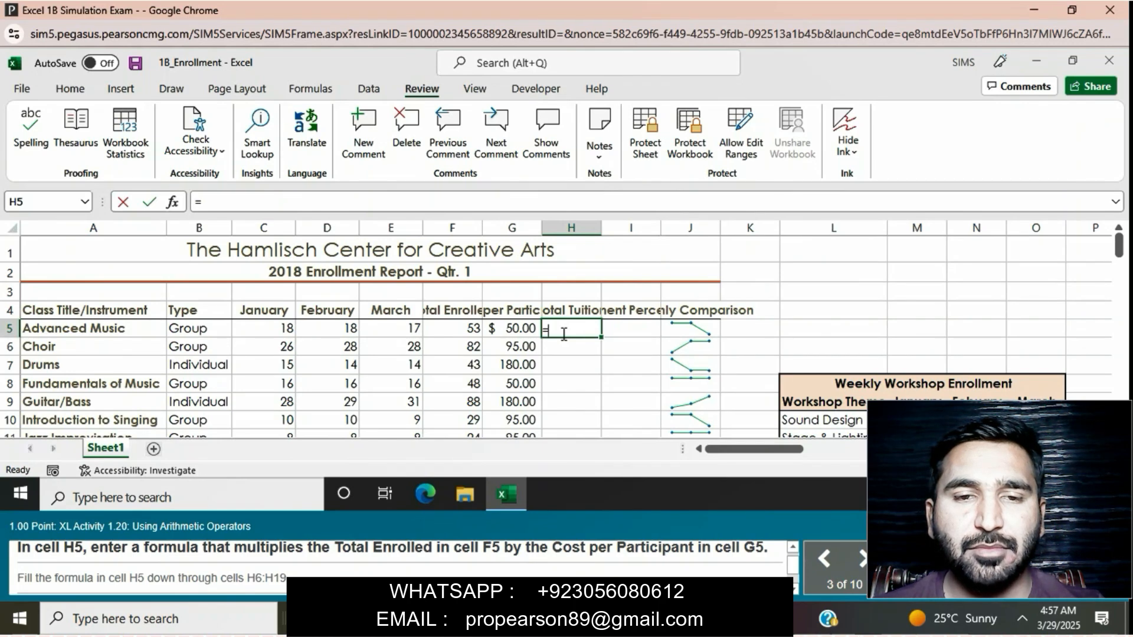
pyautogui.click(462, 334)
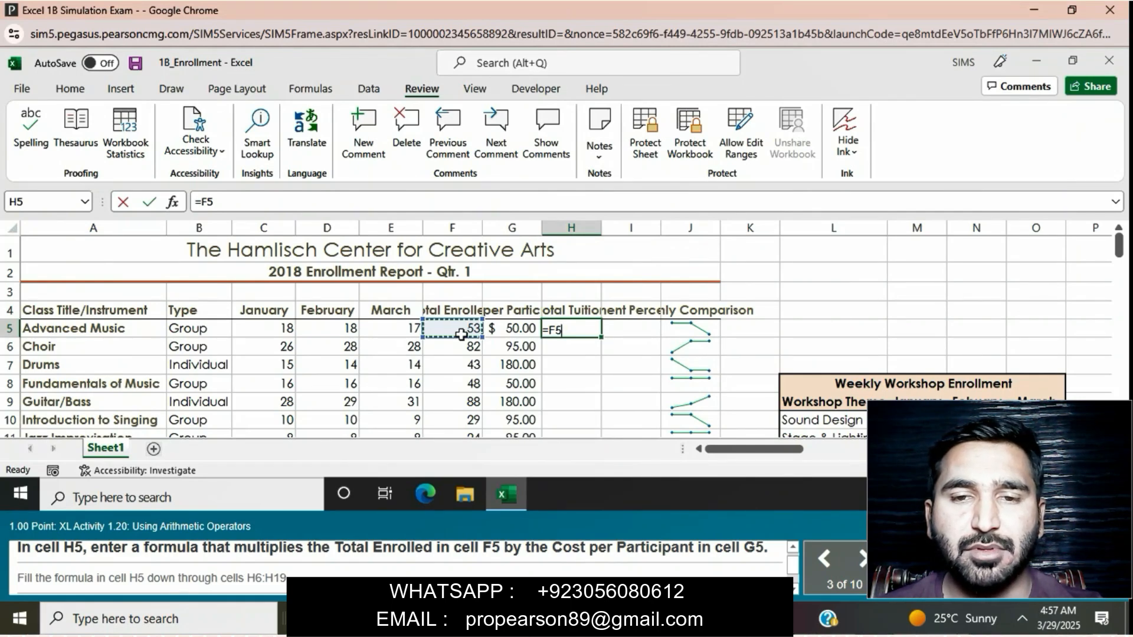
pyautogui.write('*')
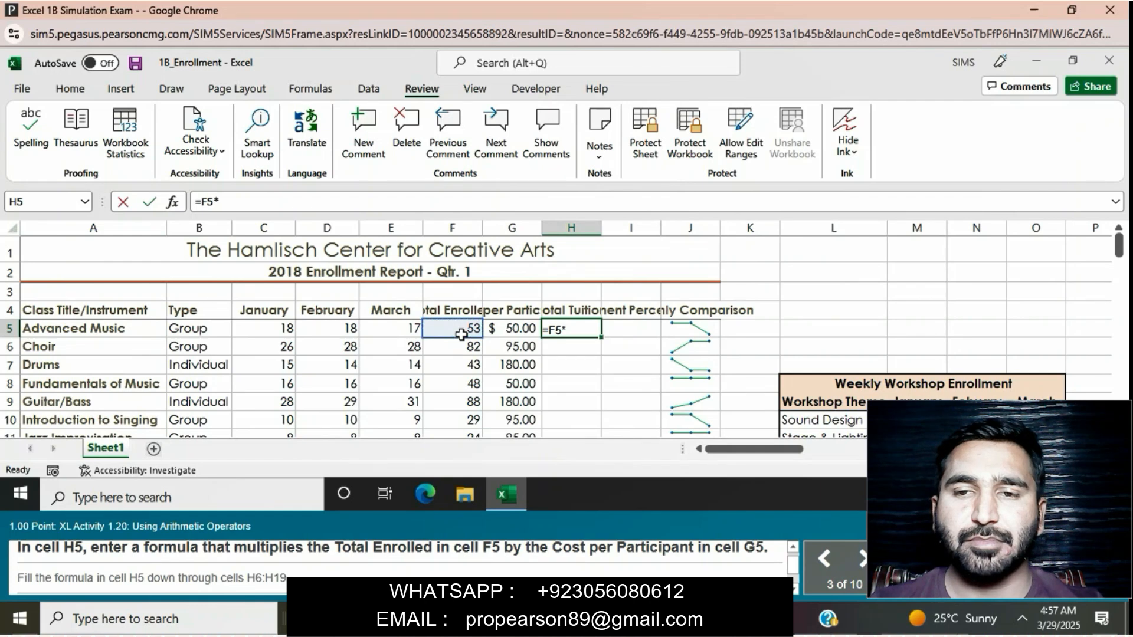
pyautogui.click(494, 332)
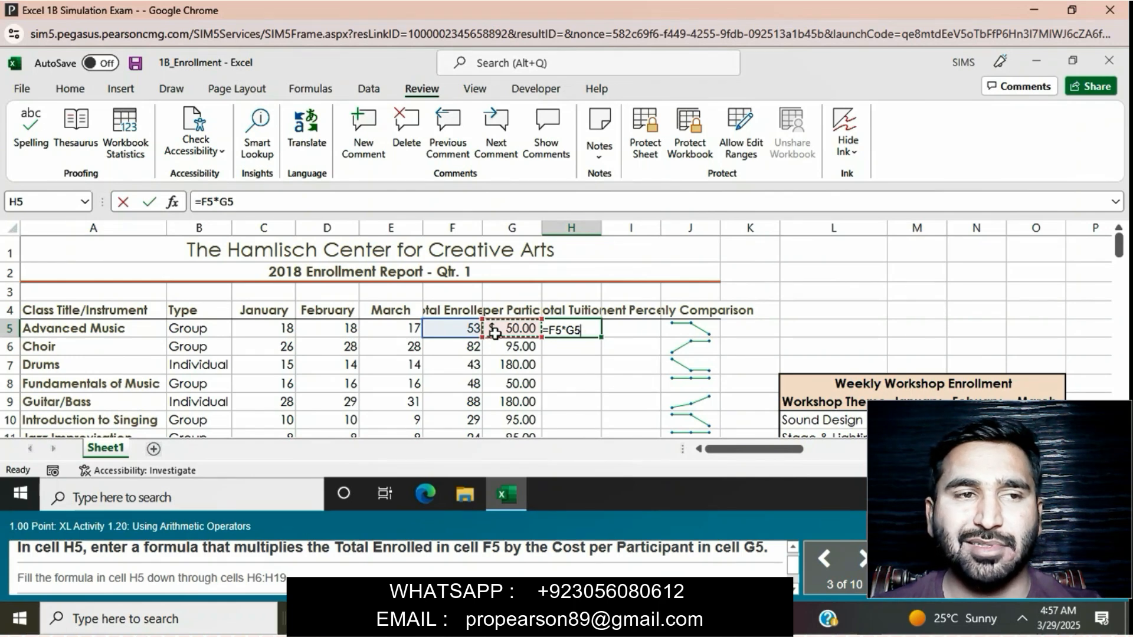
pyautogui.press('Return')
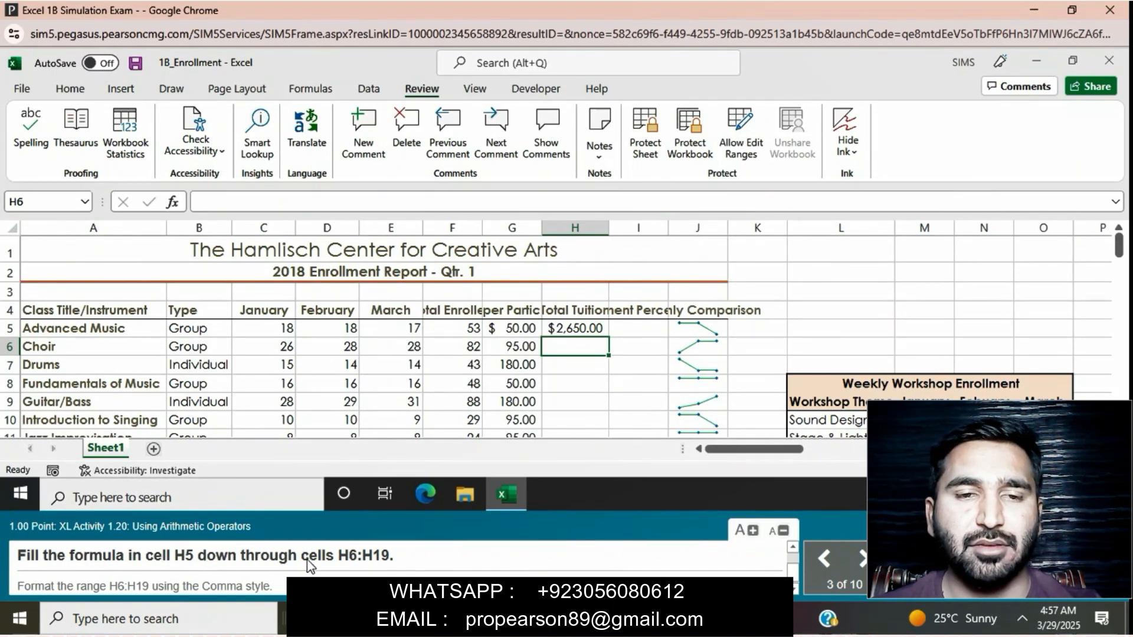
# Fill the H5 formula down through H6:H19 and format the filled range with the Comma style.
pyautogui.click(583, 329)
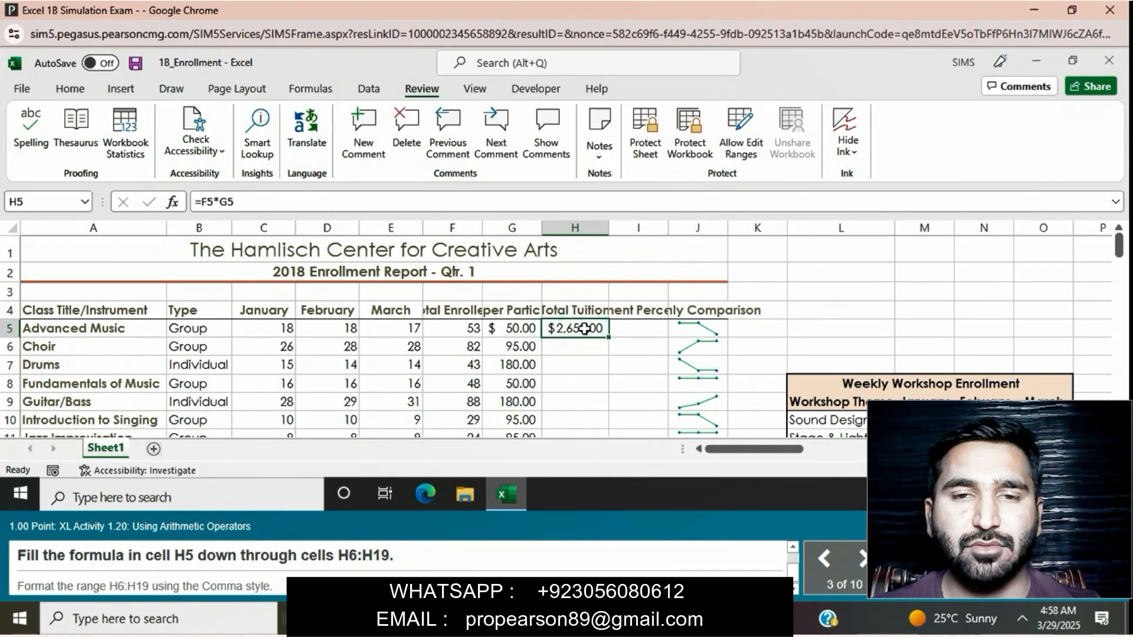
pyautogui.moveTo(609, 337); pyautogui.dragTo(593, 316)
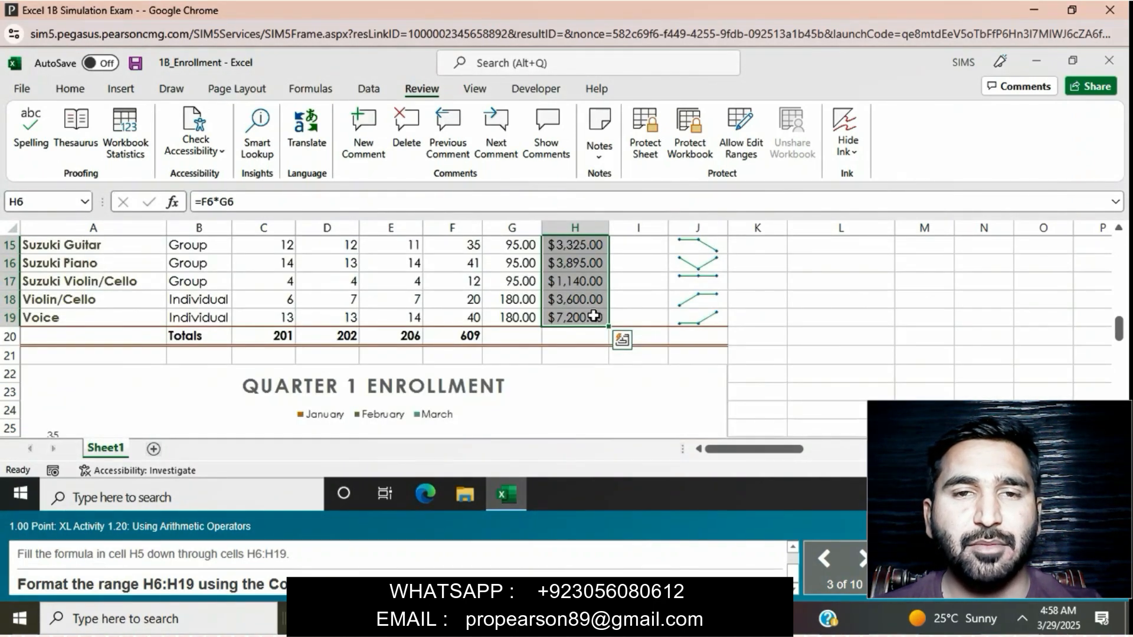
pyautogui.scroll(5, 593, 317)
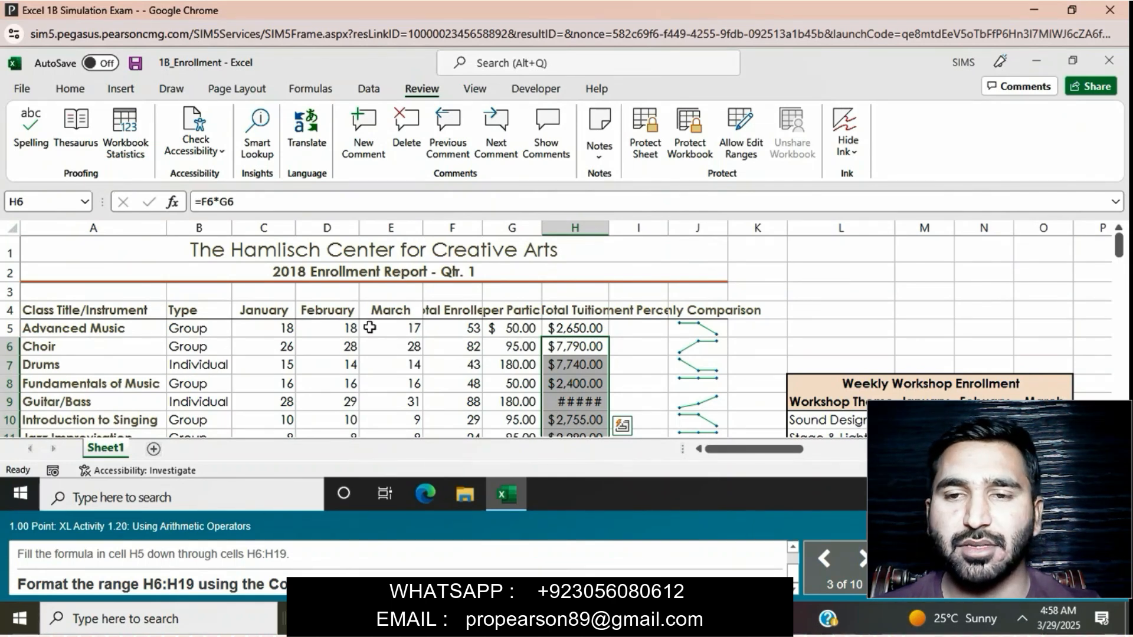
pyautogui.click(56, 88)
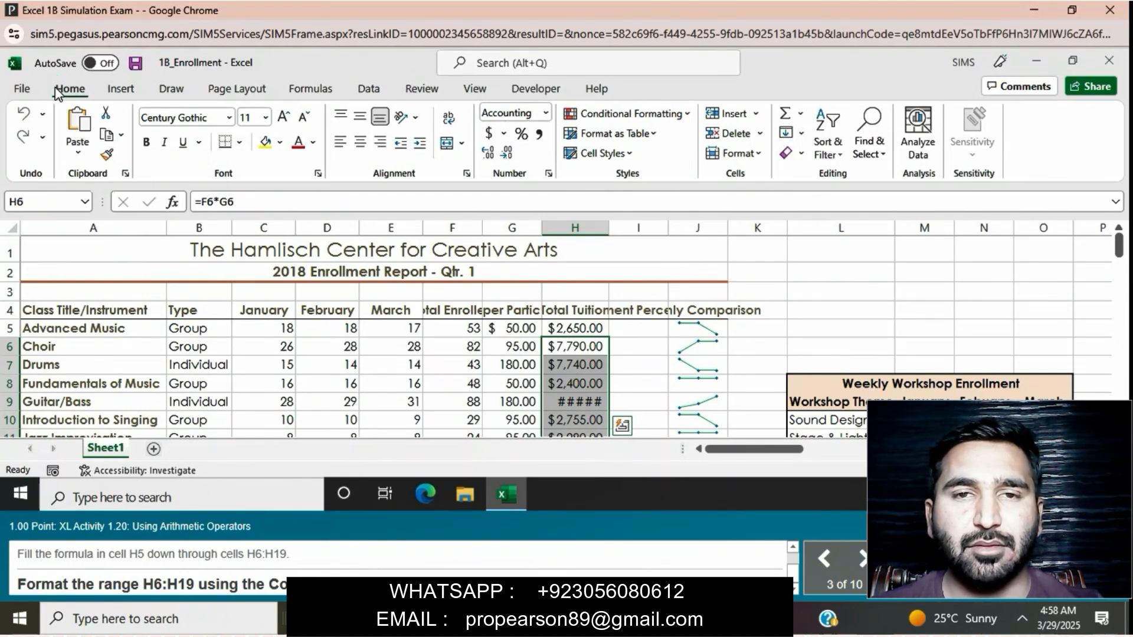
pyautogui.click(540, 134)
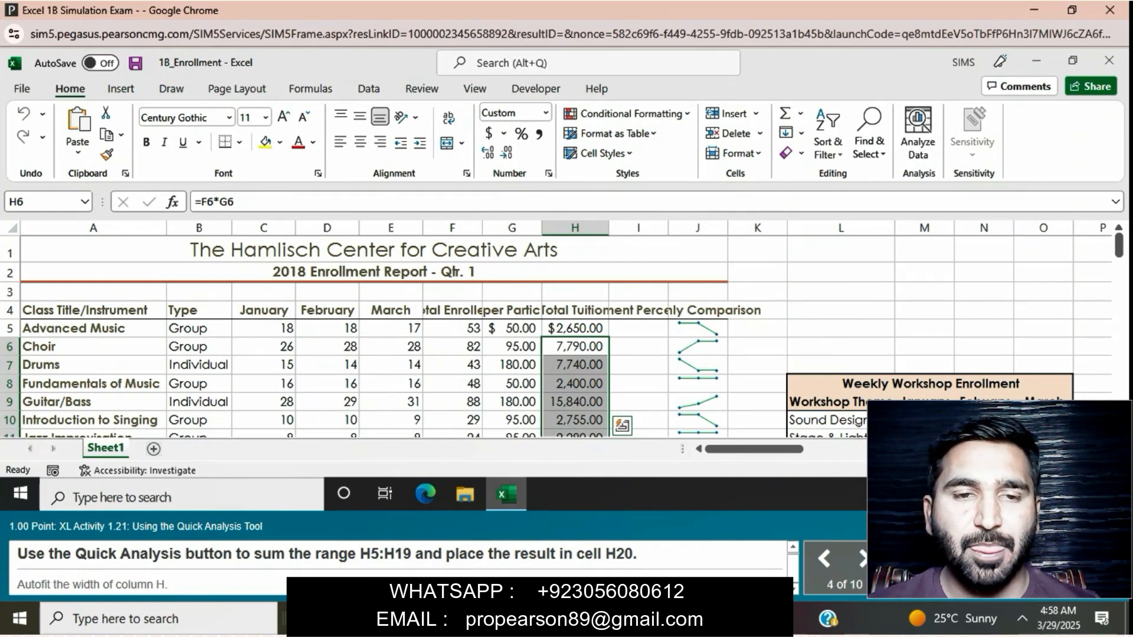
# Sum the range H5:H19 with Quick Analysis, placing the total in cell H20.
pyautogui.scroll(-2, 561, 336)
pyautogui.scroll(-2, 531, 366)
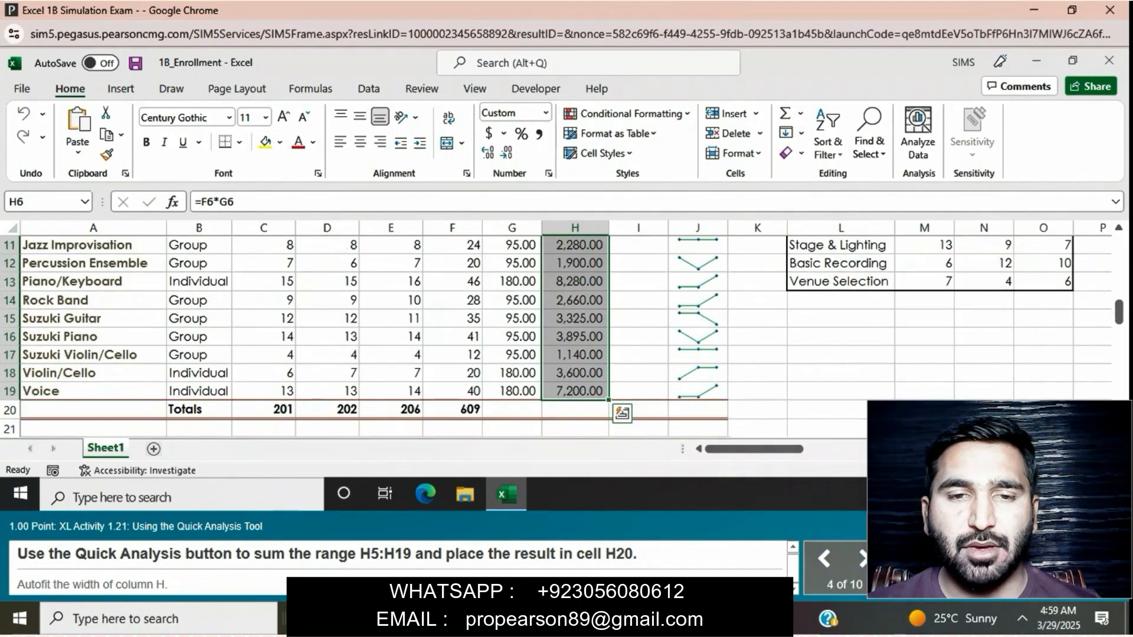
pyautogui.click(563, 373)
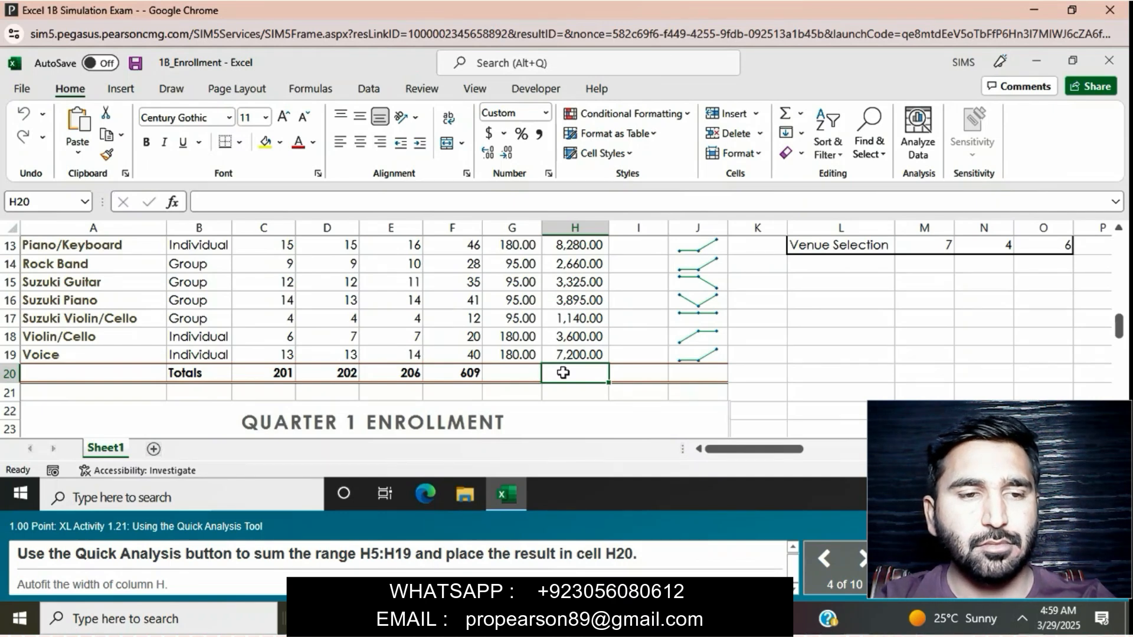
pyautogui.scroll(4, 564, 373)
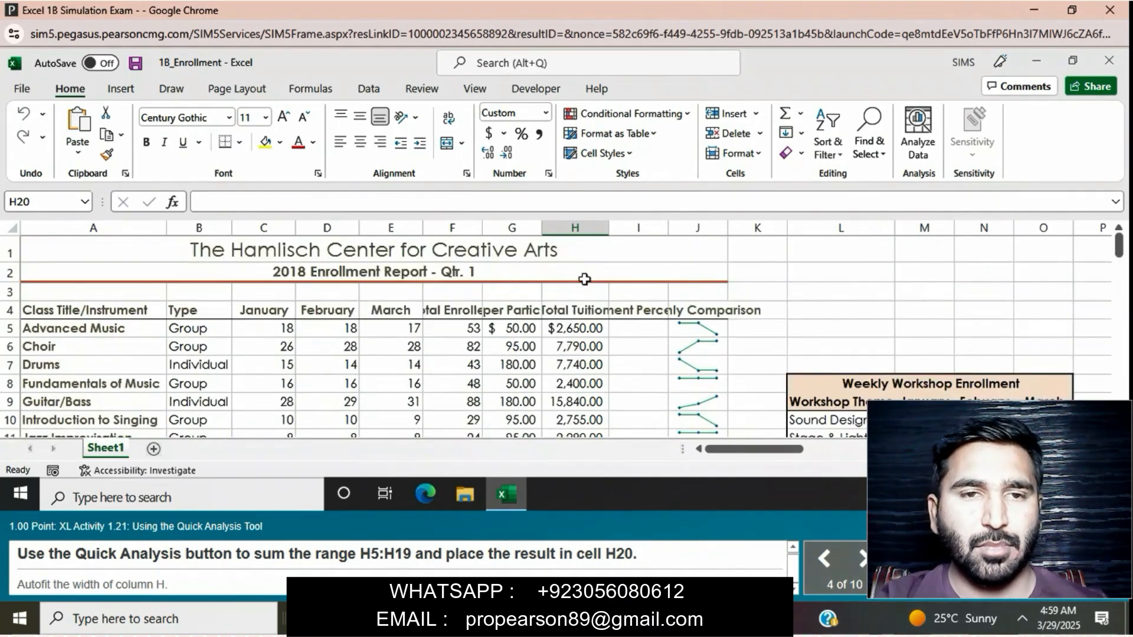
pyautogui.moveTo(564, 334); pyautogui.dragTo(583, 321)
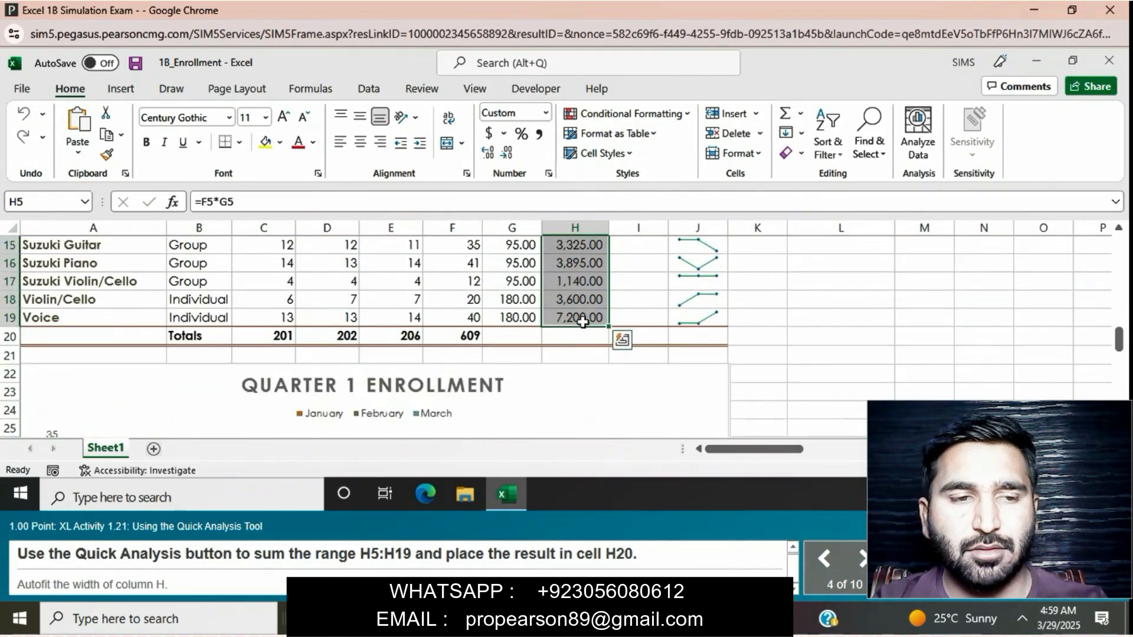
pyautogui.click(620, 341)
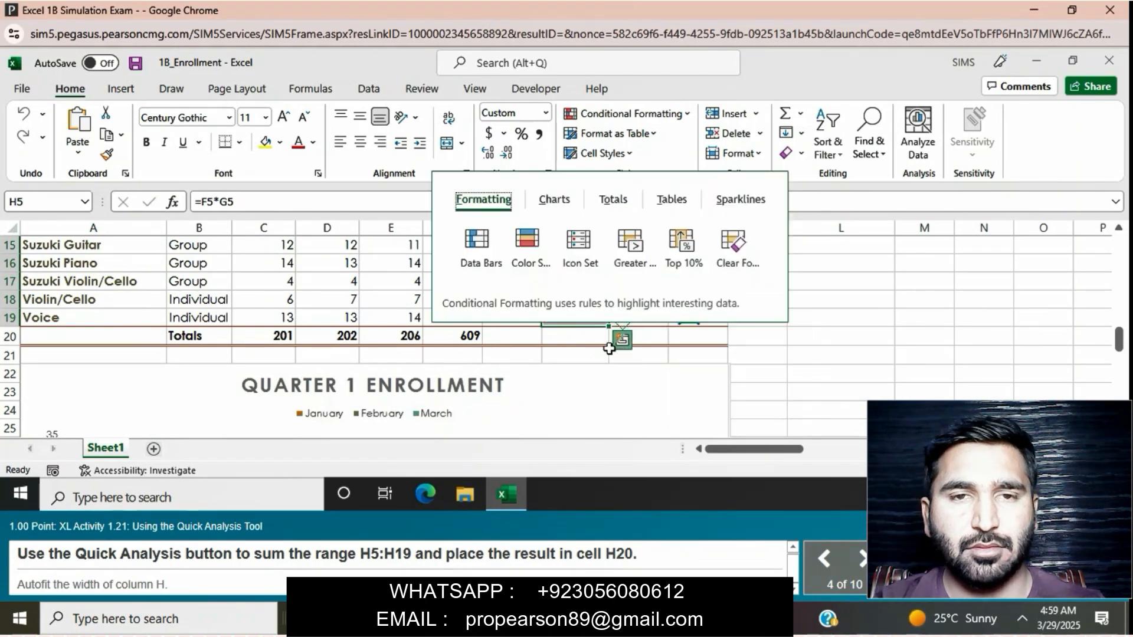
pyautogui.click(607, 202)
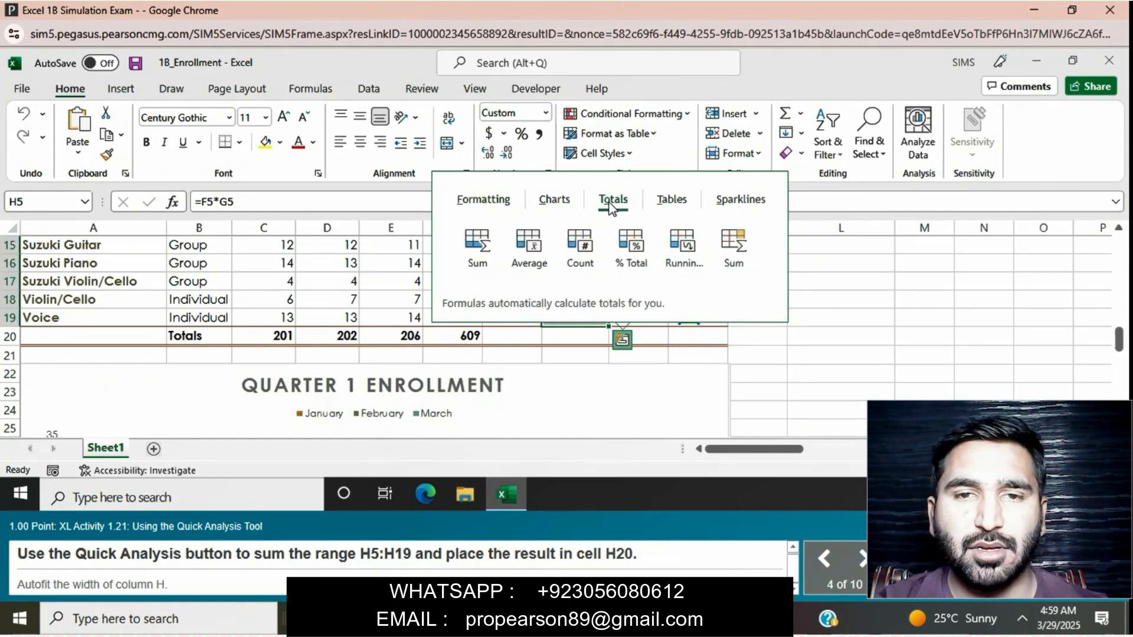
pyautogui.click(476, 260)
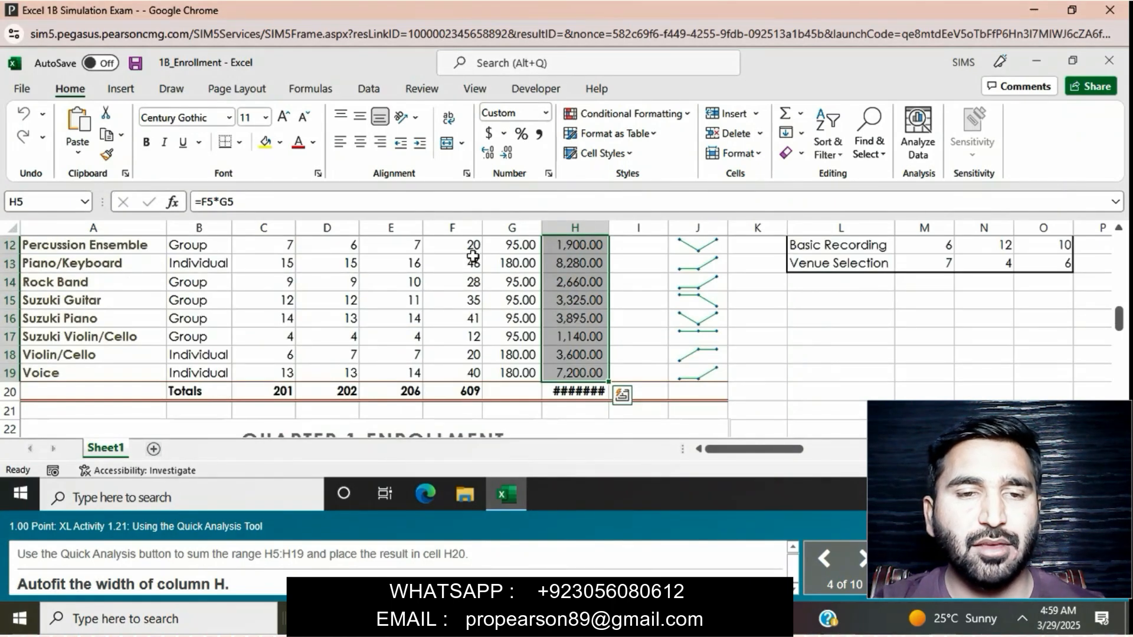
# AutoFit the width of column H.
pyautogui.scroll(4, 473, 256)
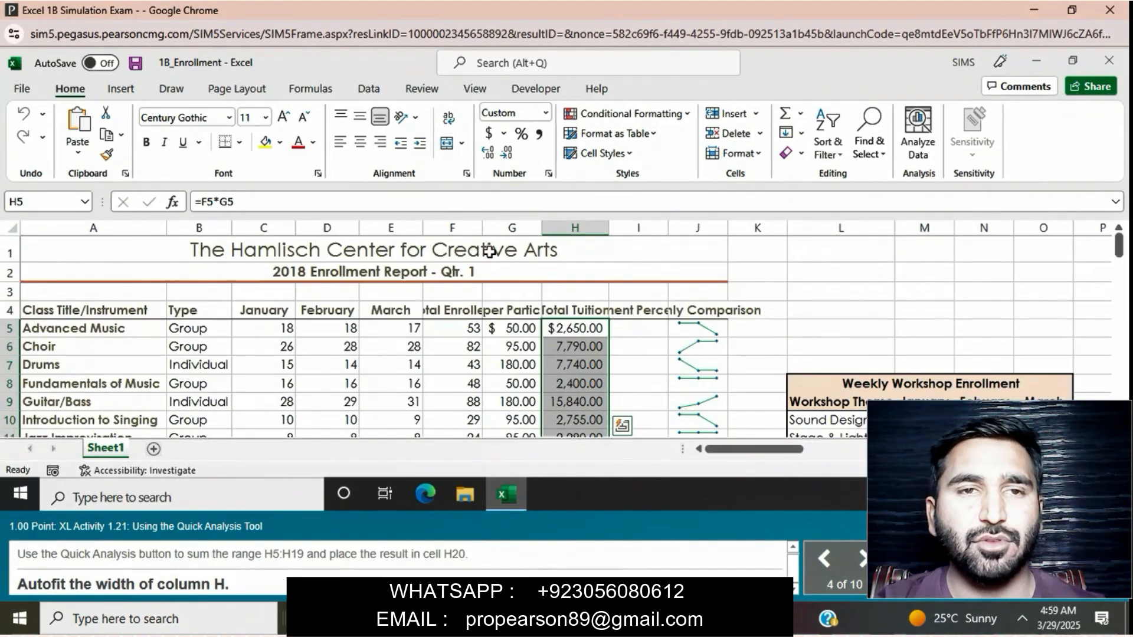
pyautogui.click(587, 228)
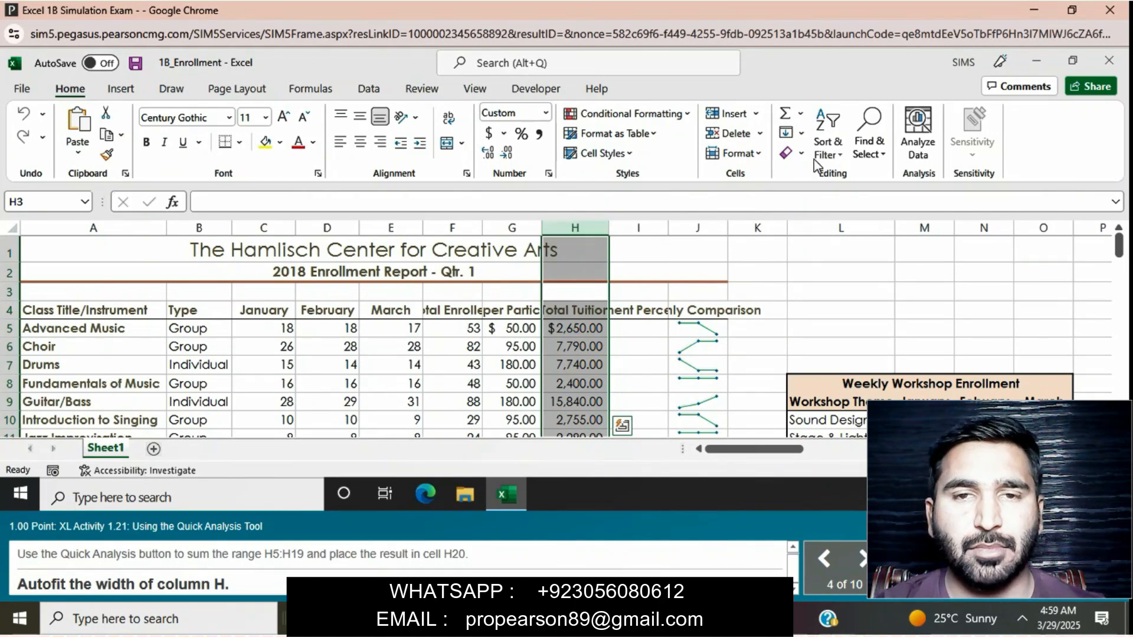
pyautogui.click(766, 154)
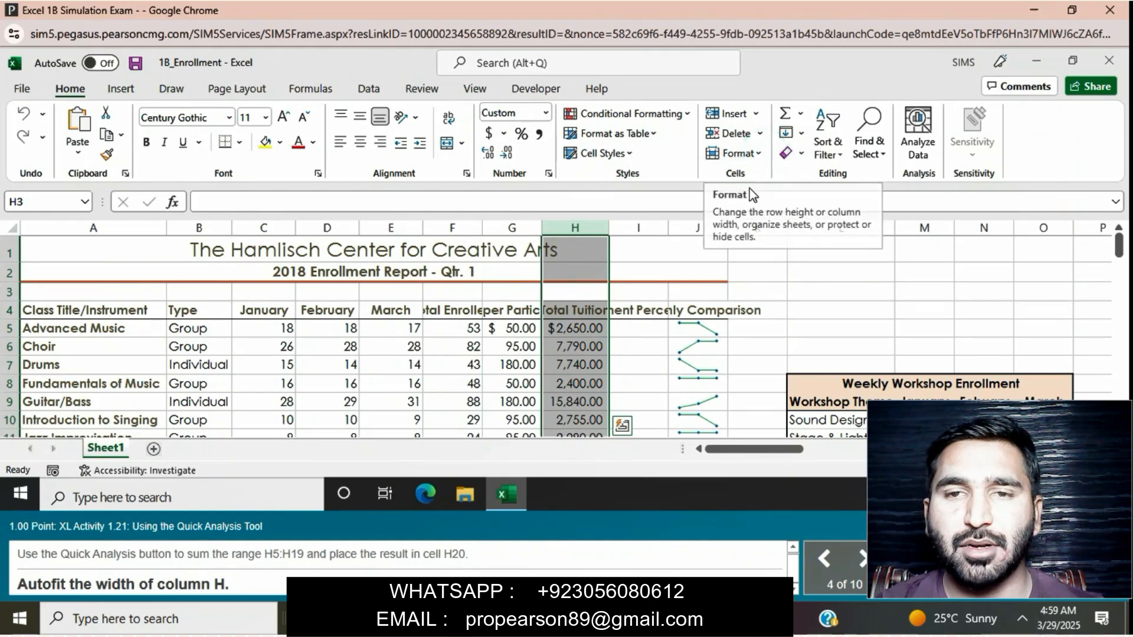
pyautogui.click(760, 154)
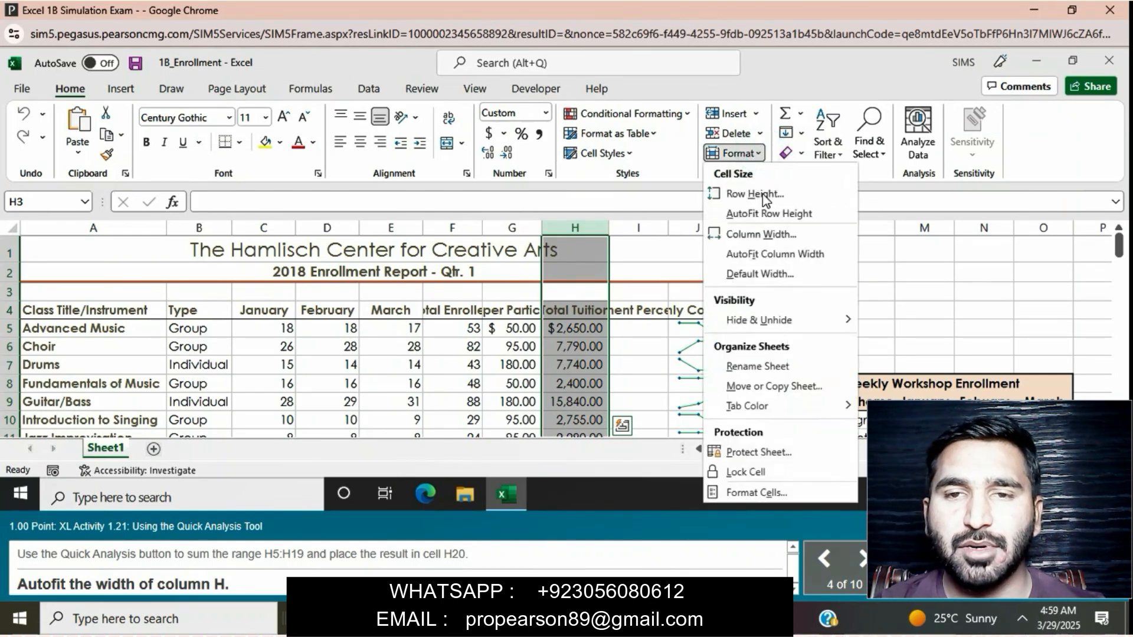
pyautogui.click(766, 254)
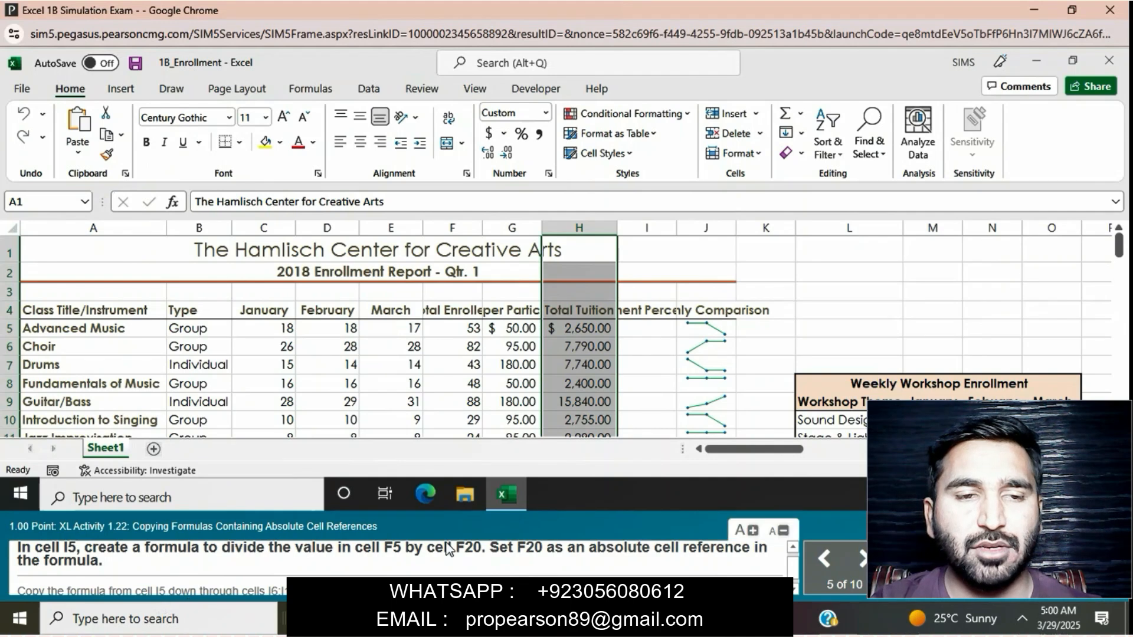
# Try to enter the formula =F5/F20 with relative references in cell I5.
pyautogui.click(640, 328)
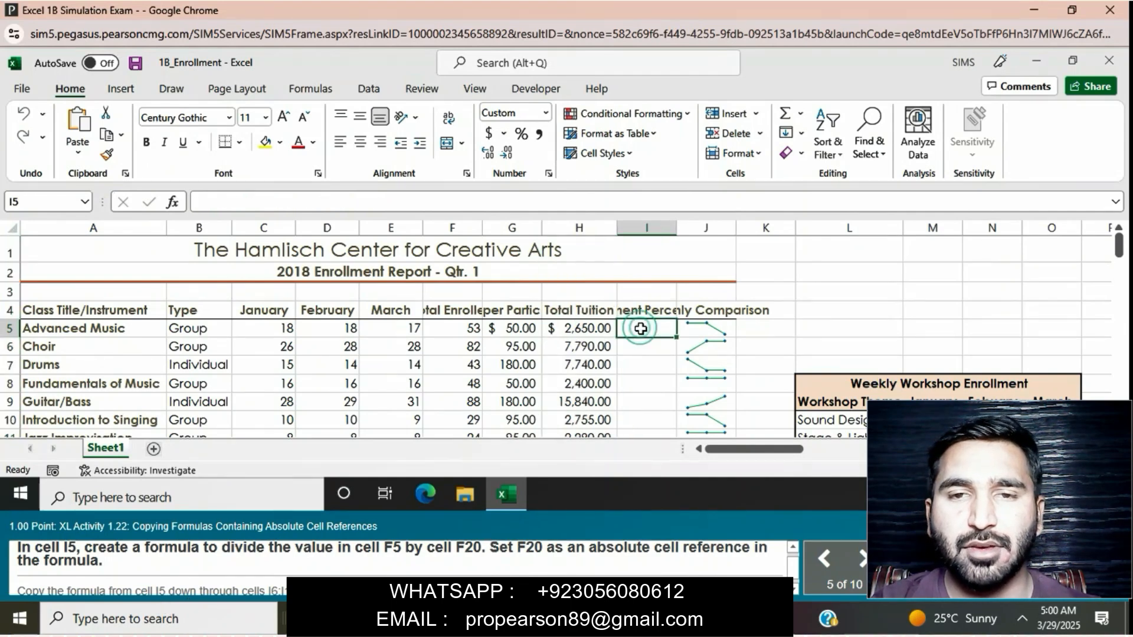
pyautogui.write('=')
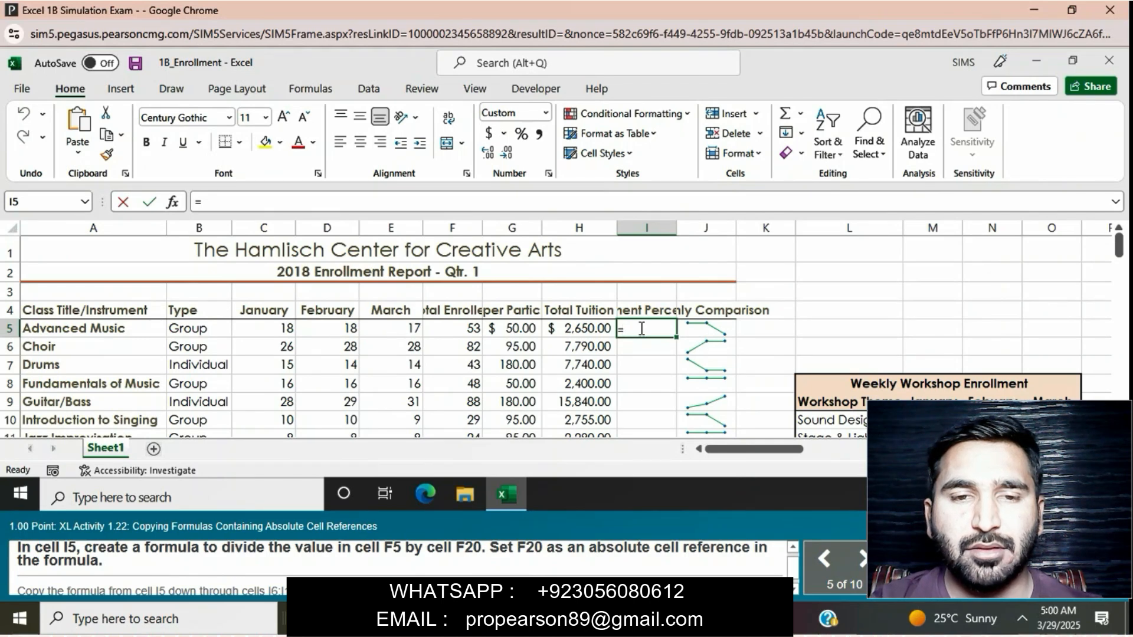
pyautogui.click(452, 327)
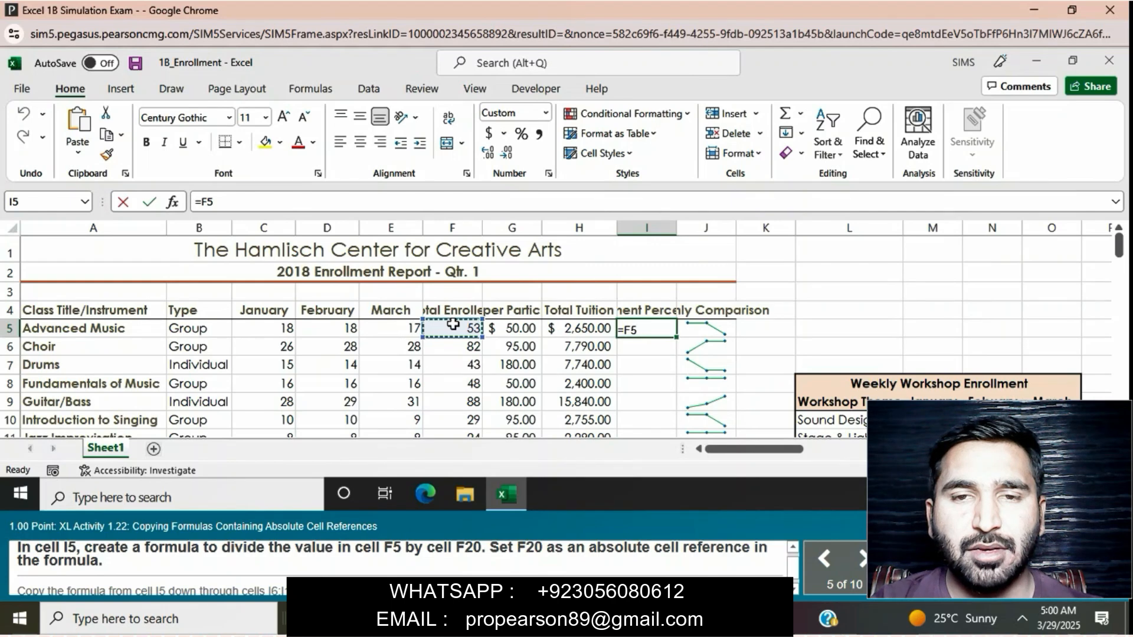
pyautogui.write('/')
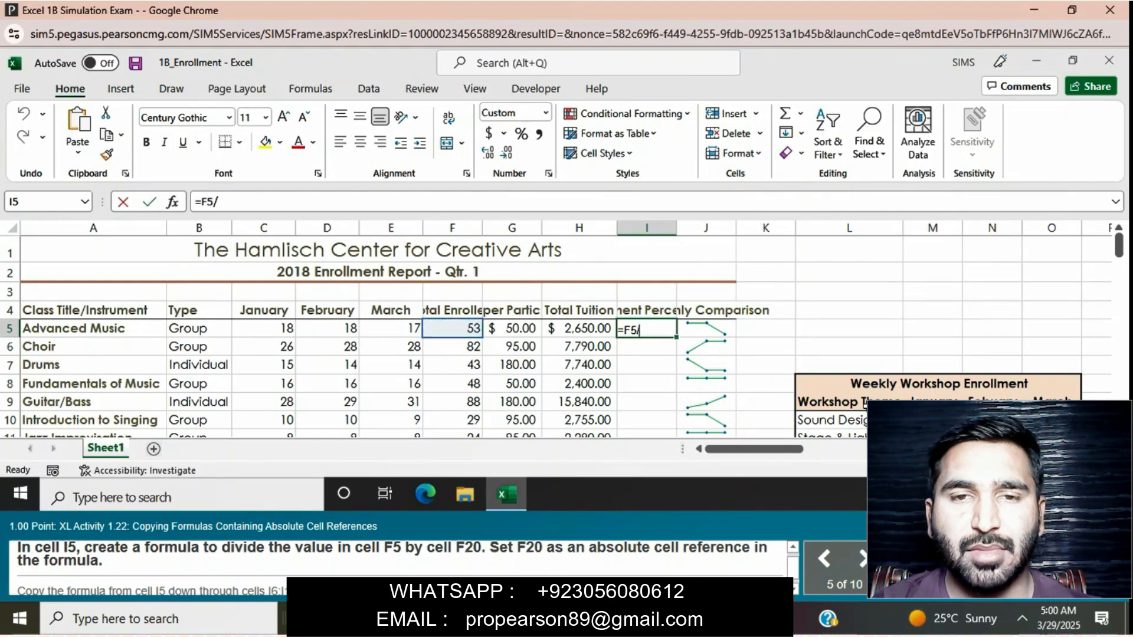
pyautogui.scroll(-4, 2, 435)
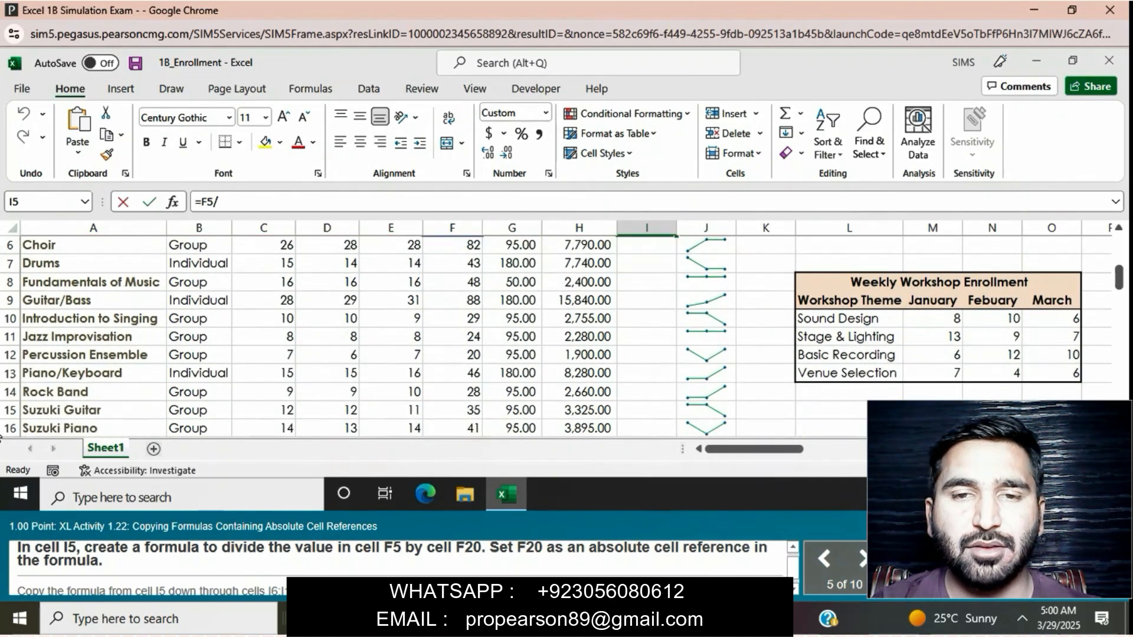
pyautogui.scroll(-1, 1, 435)
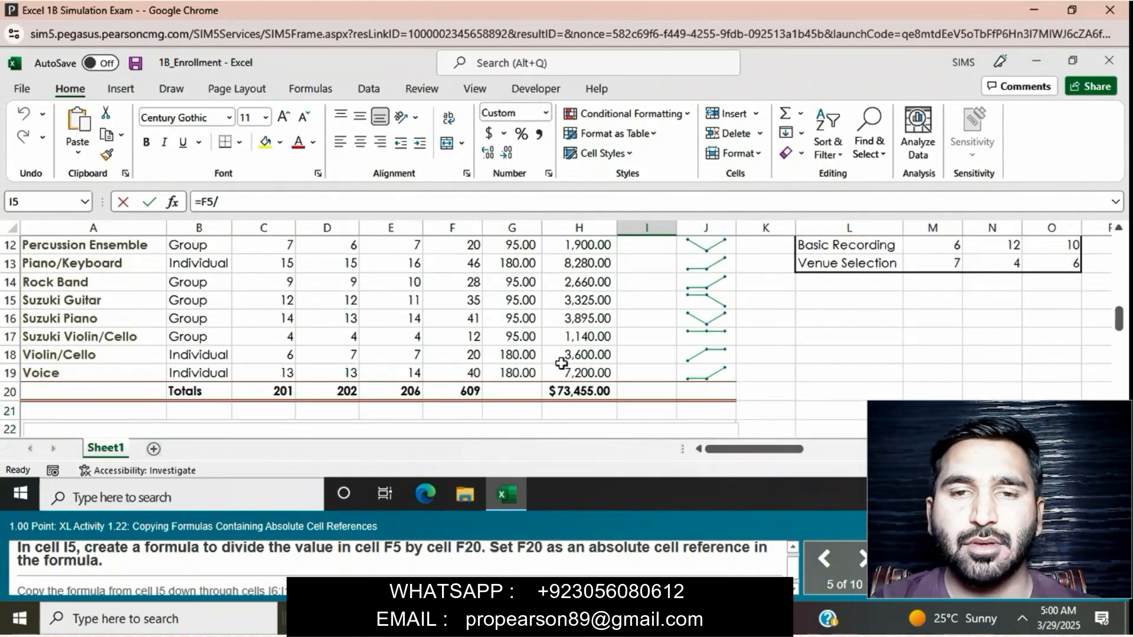
pyautogui.click(459, 391)
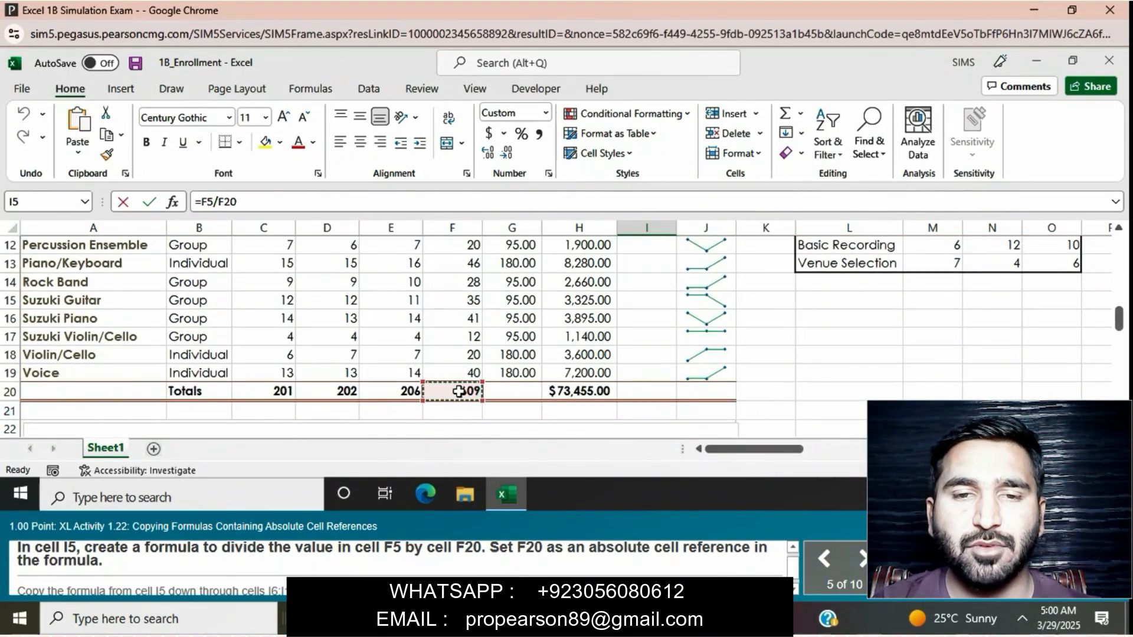
pyautogui.press('Return')
# Enter the formula =F5/$F$20 in cell I5 and fill it down column I for the remaining classes.
pyautogui.scroll(2, 469, 391)
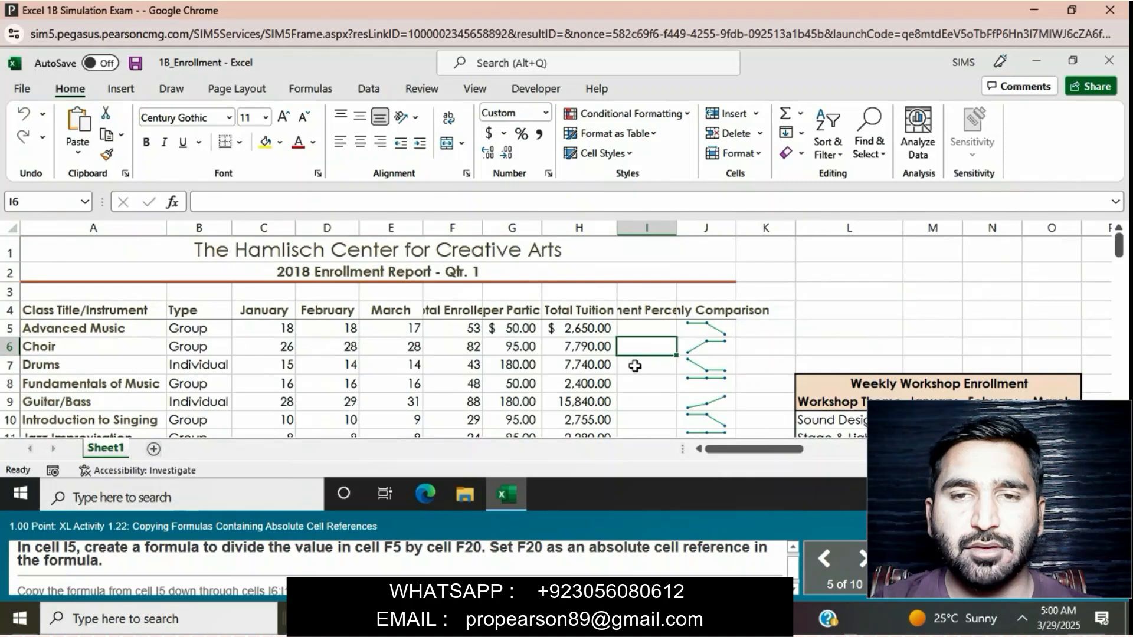
pyautogui.click(638, 328)
pyautogui.write('=f5')
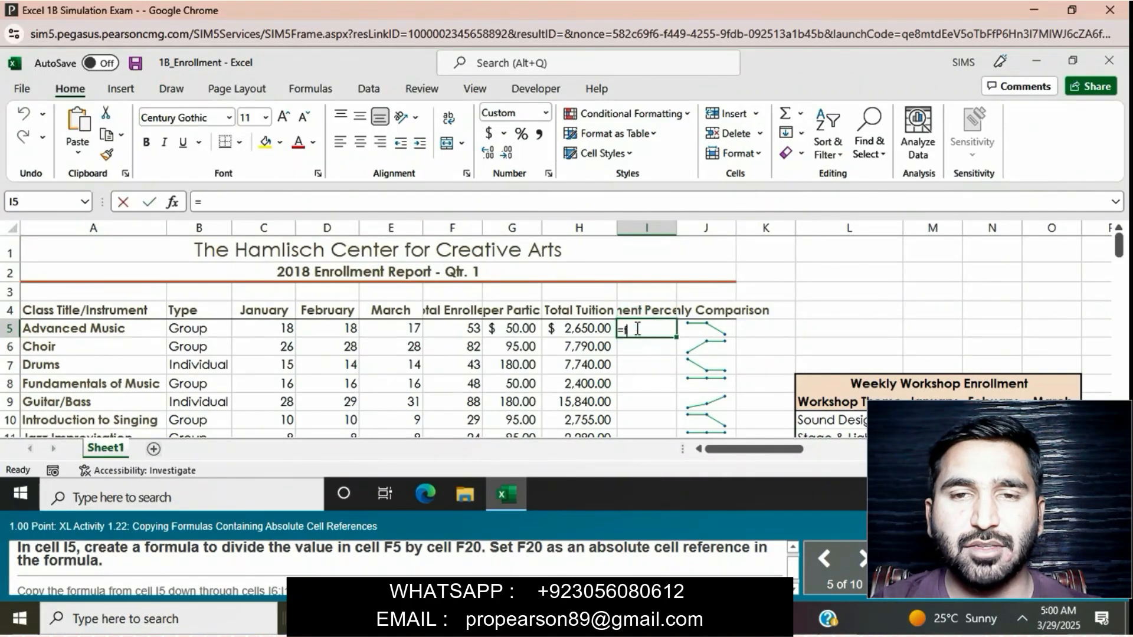
pyautogui.write('/')
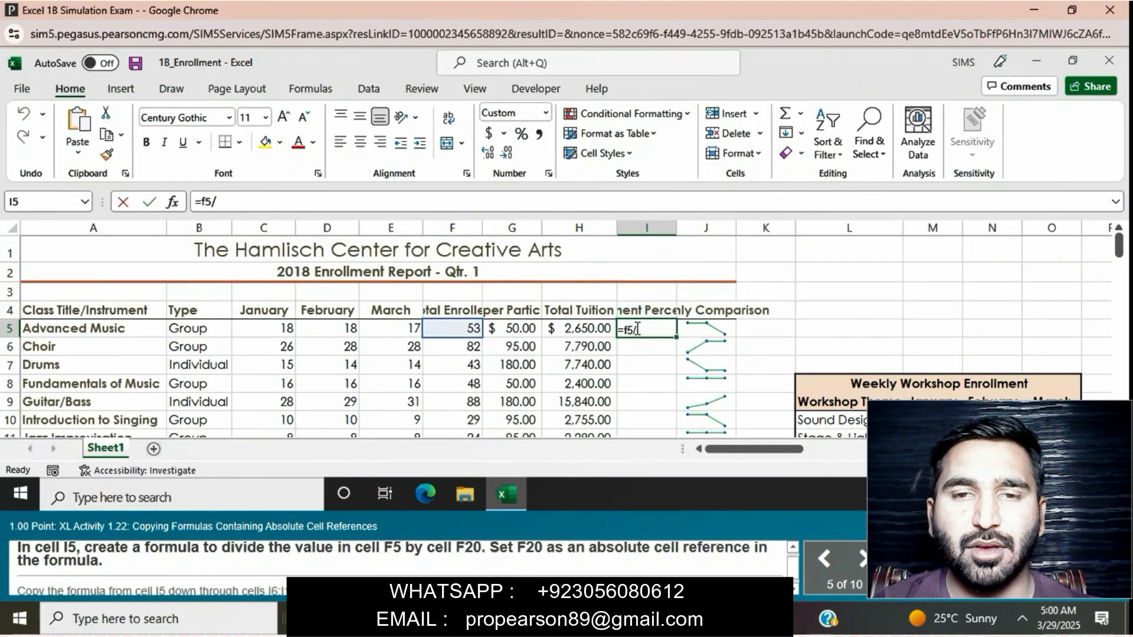
pyautogui.write('$F')
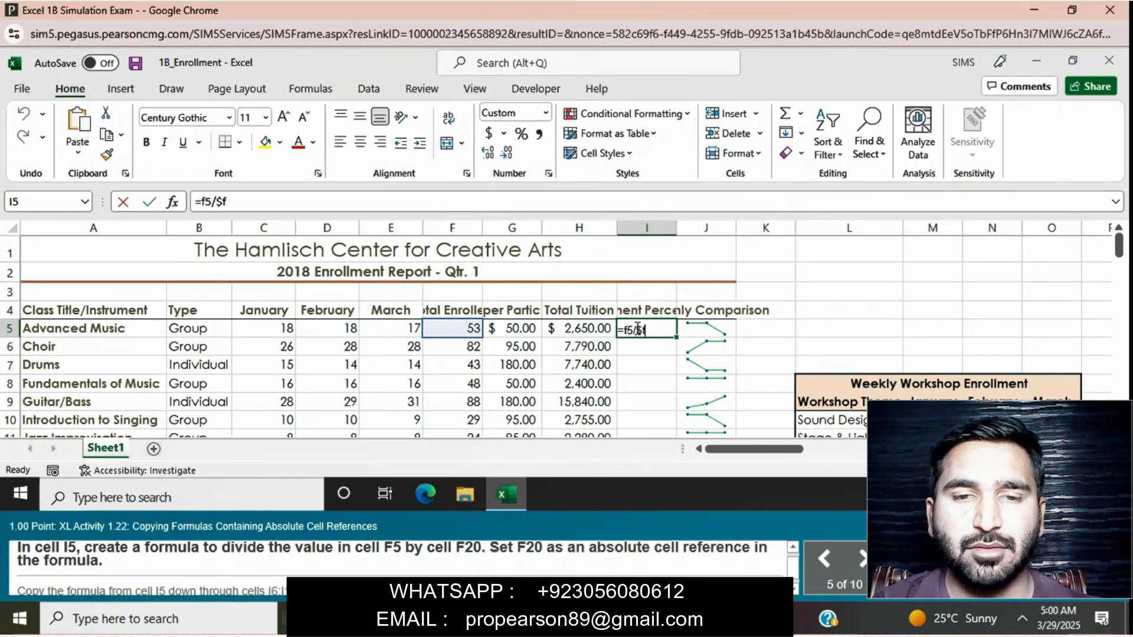
pyautogui.click(628, 329)
pyautogui.press('BackSpace')
pyautogui.write('F')
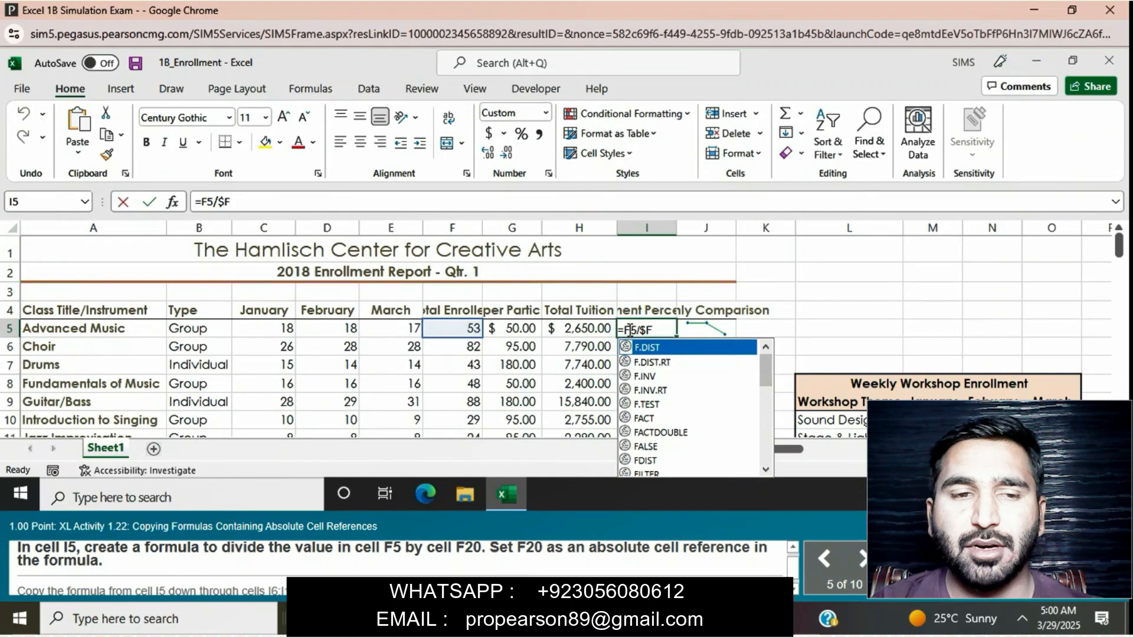
pyautogui.click(657, 330)
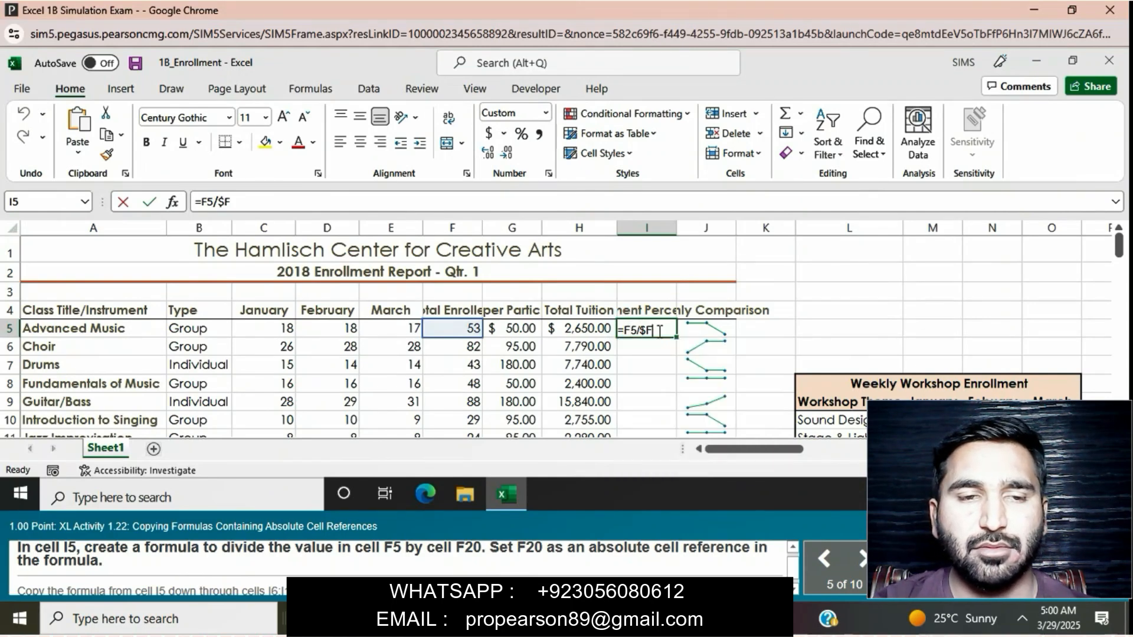
pyautogui.write('$20')
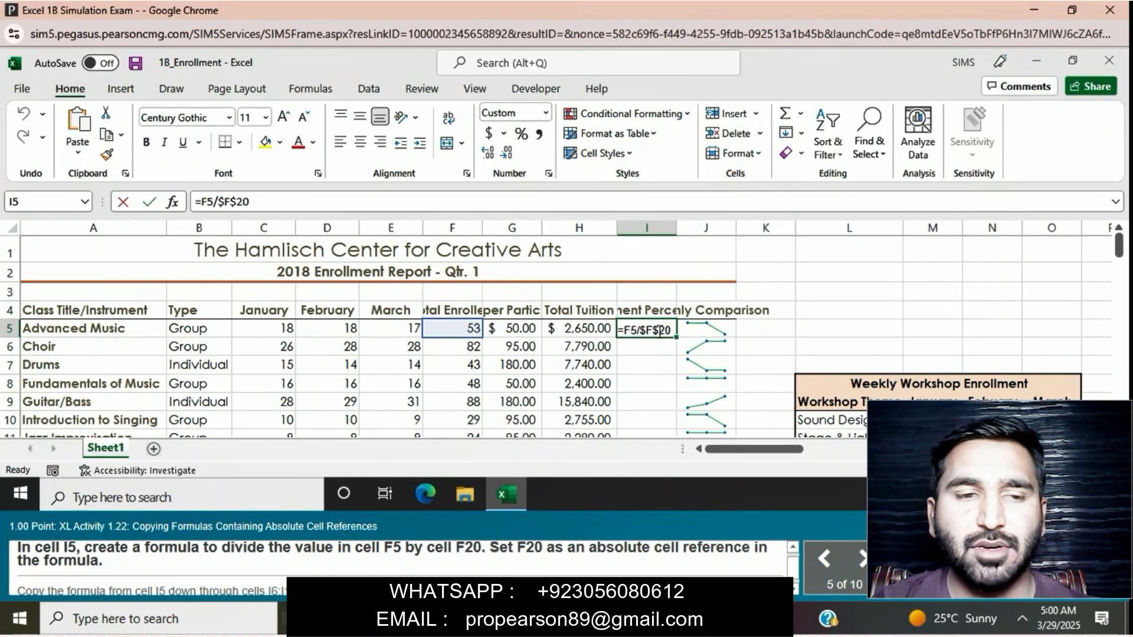
pyautogui.press('Return')
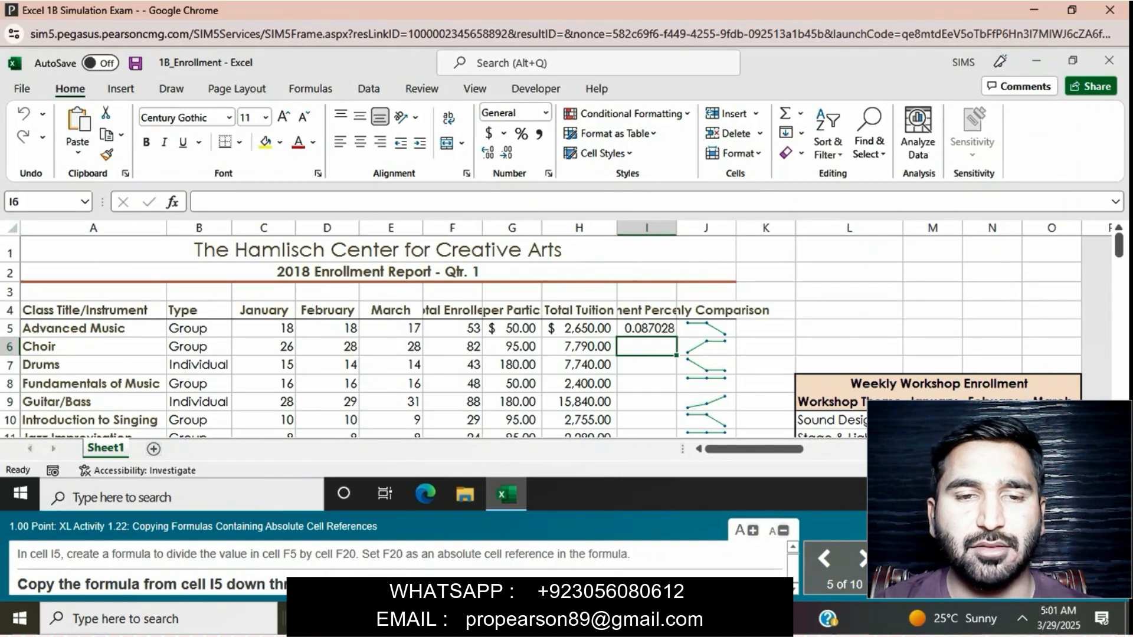
pyautogui.click(666, 334)
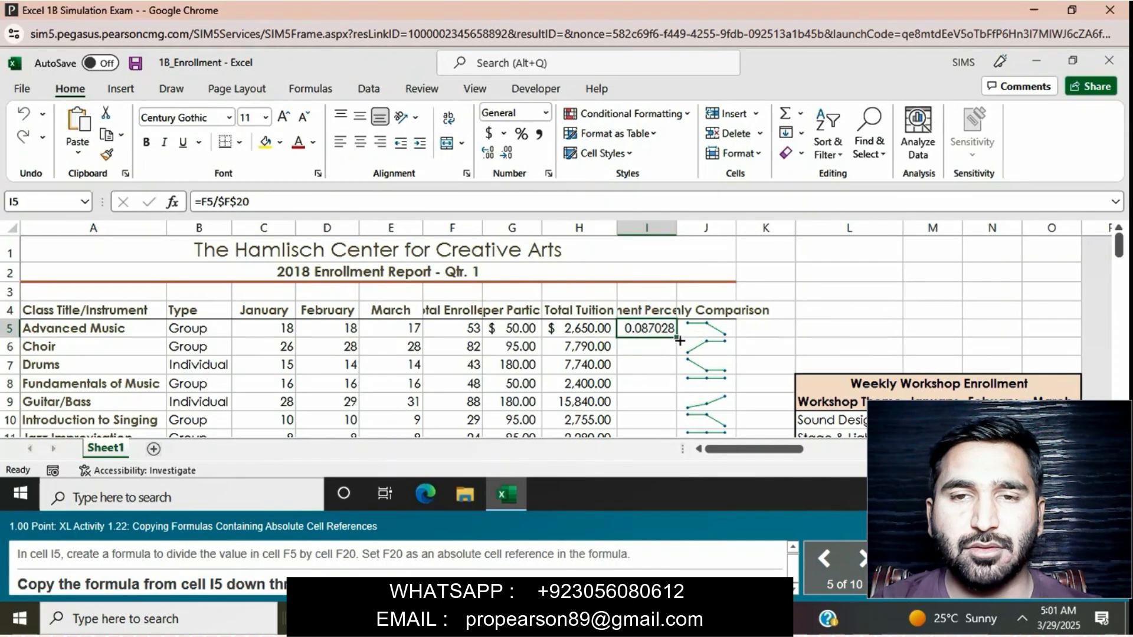
pyautogui.moveTo(679, 341)
pyautogui.mouseDown()
pyautogui.moveTo(668, 460)
pyautogui.moveTo(670, 320)
pyautogui.mouseUp()
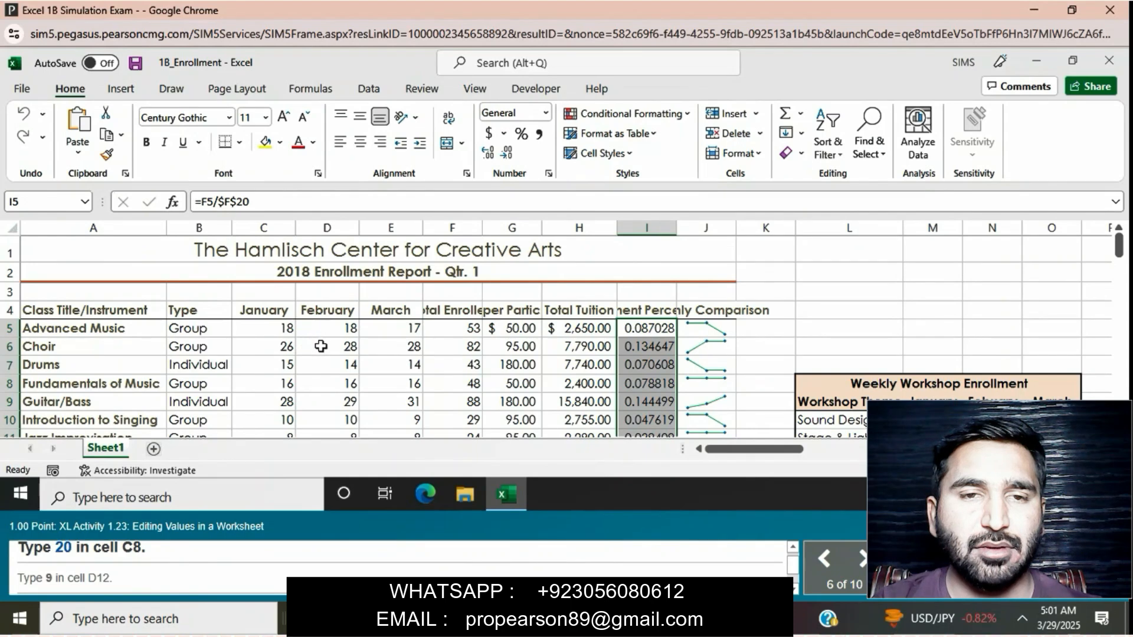
# Change the January enrollment for Fundamentals of Music in cell C8 to 20.
pyautogui.click(333, 383)
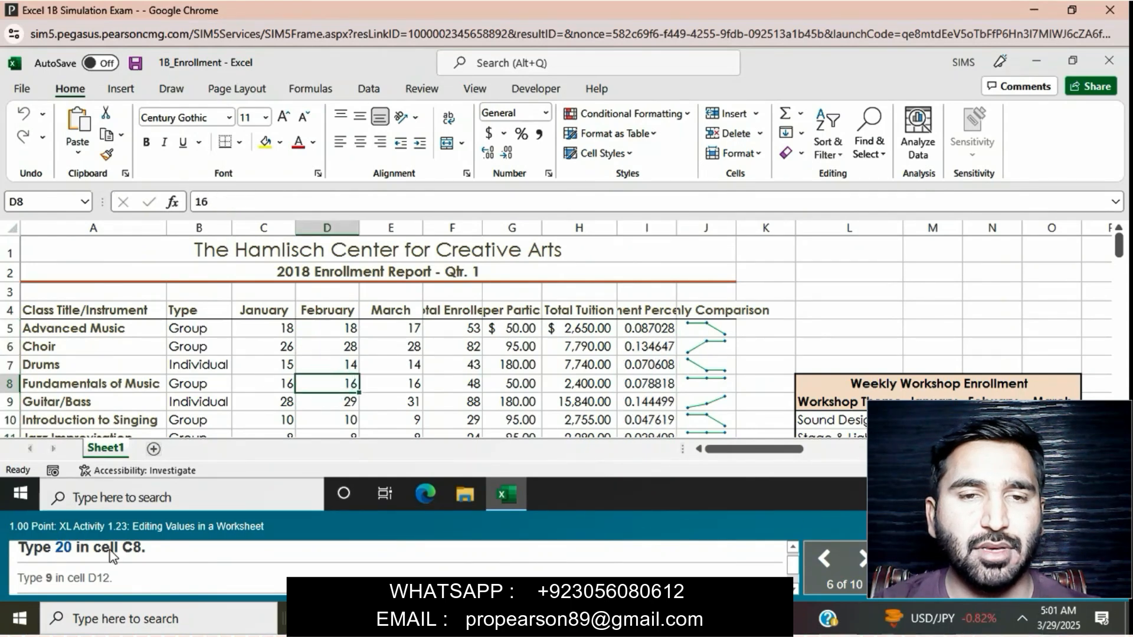
pyautogui.click(278, 375)
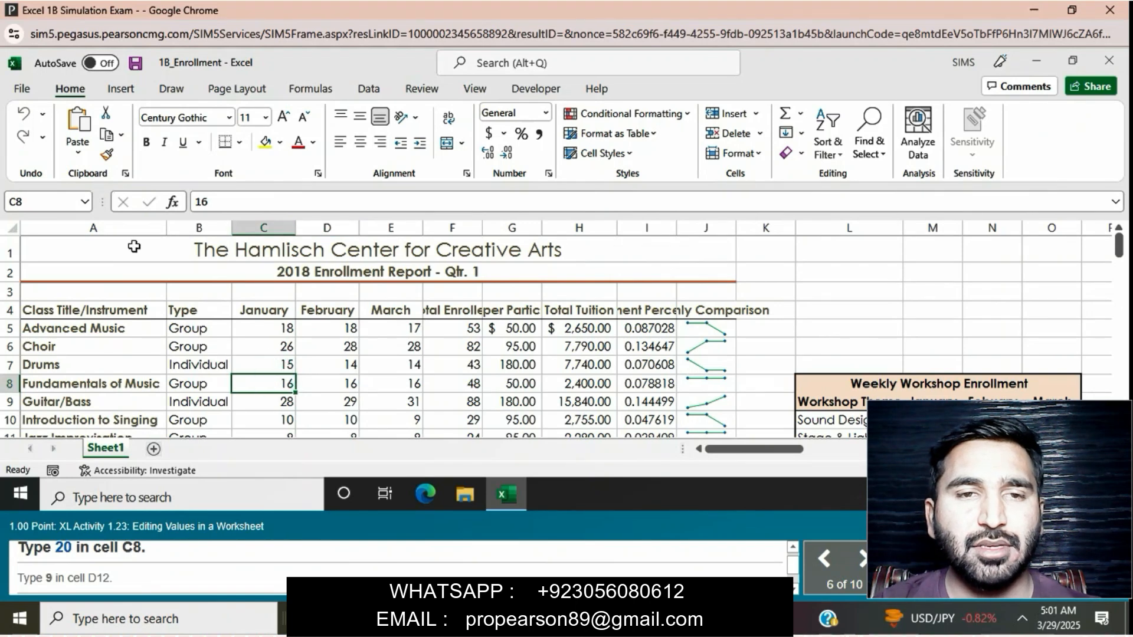
pyautogui.click(226, 203)
pyautogui.press('BackSpace')
pyautogui.press('BackSpace')
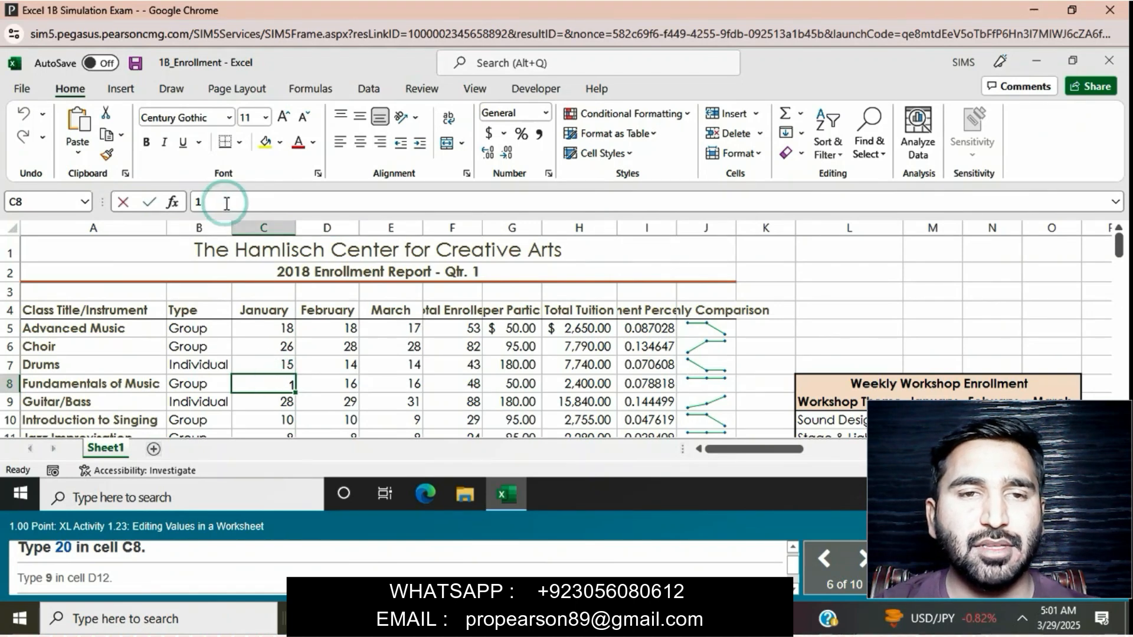
pyautogui.write('20')
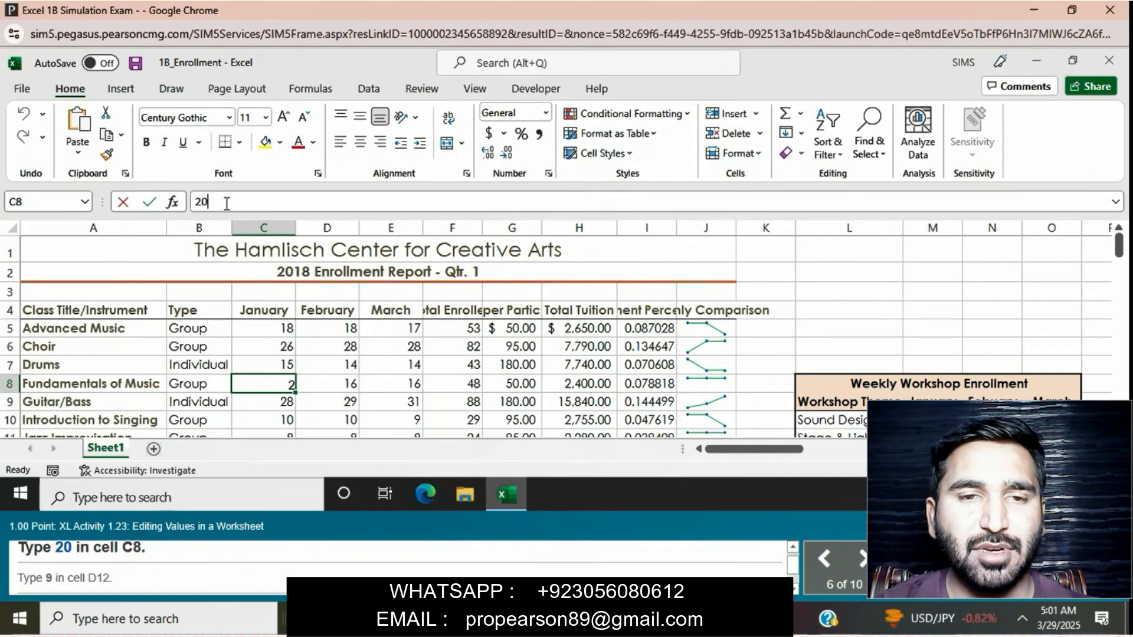
pyautogui.press('Return')
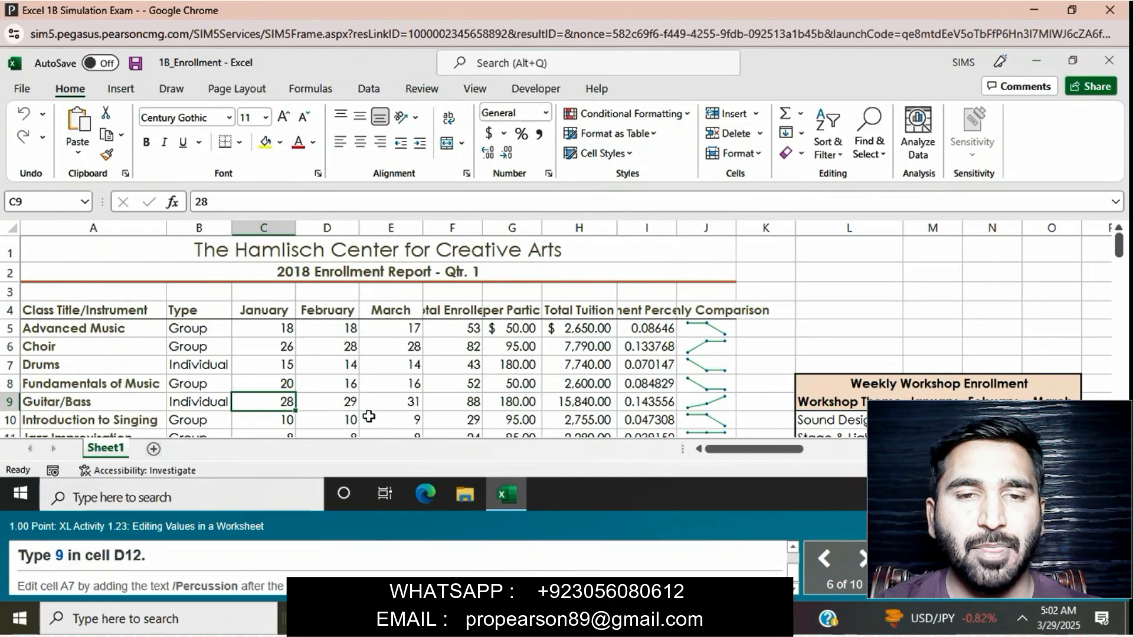
# Change the February enrollment for Percussion Ensemble in cell D12 to 9.
pyautogui.click(345, 432)
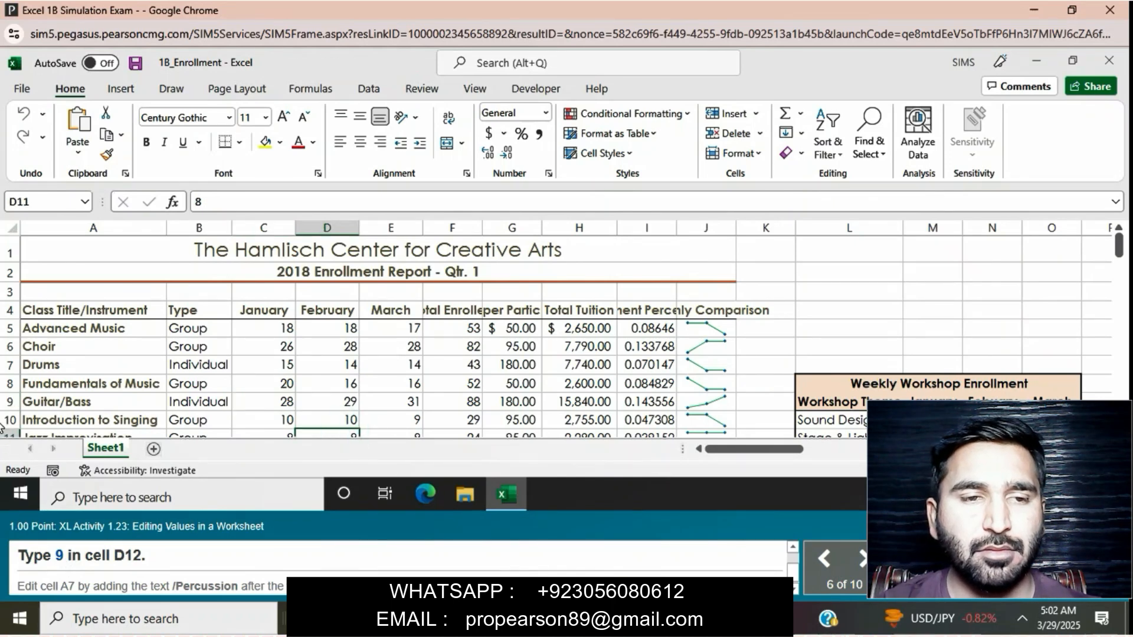
pyautogui.scroll(-1, 3, 428)
pyautogui.click(326, 410)
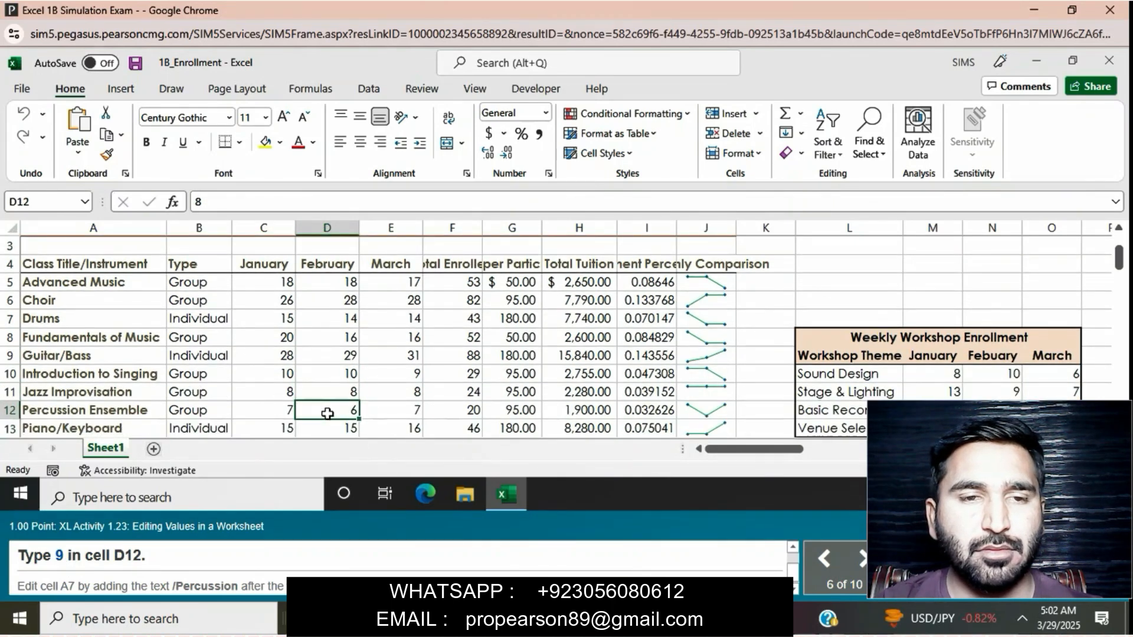
pyautogui.click(212, 203)
pyautogui.doubleClick(212, 202)
pyautogui.write('9')
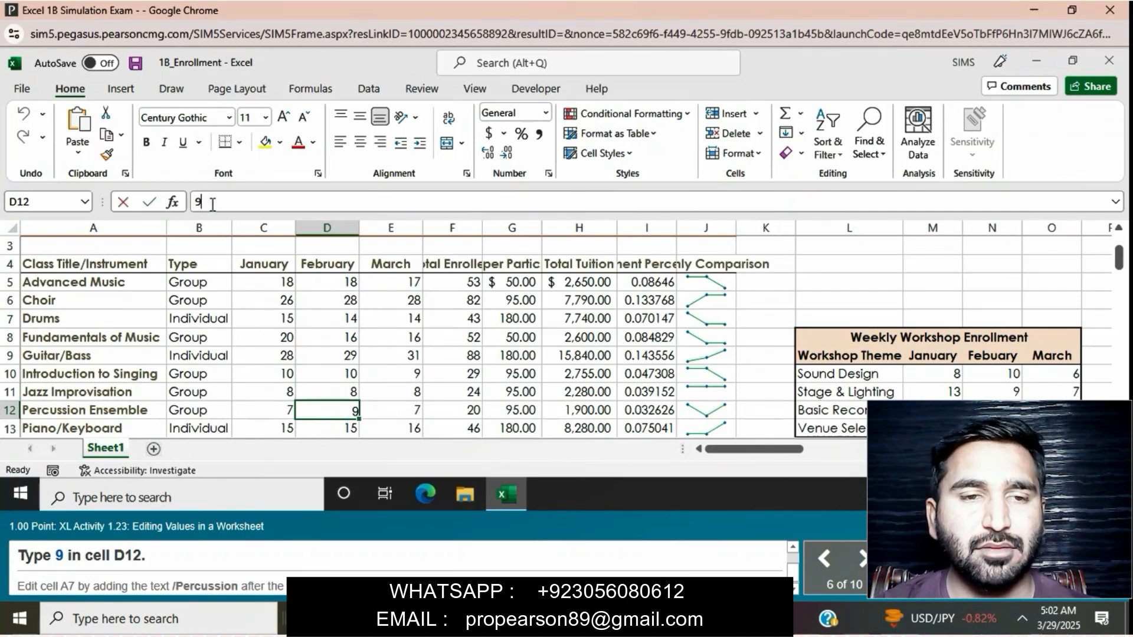
pyautogui.press('Return')
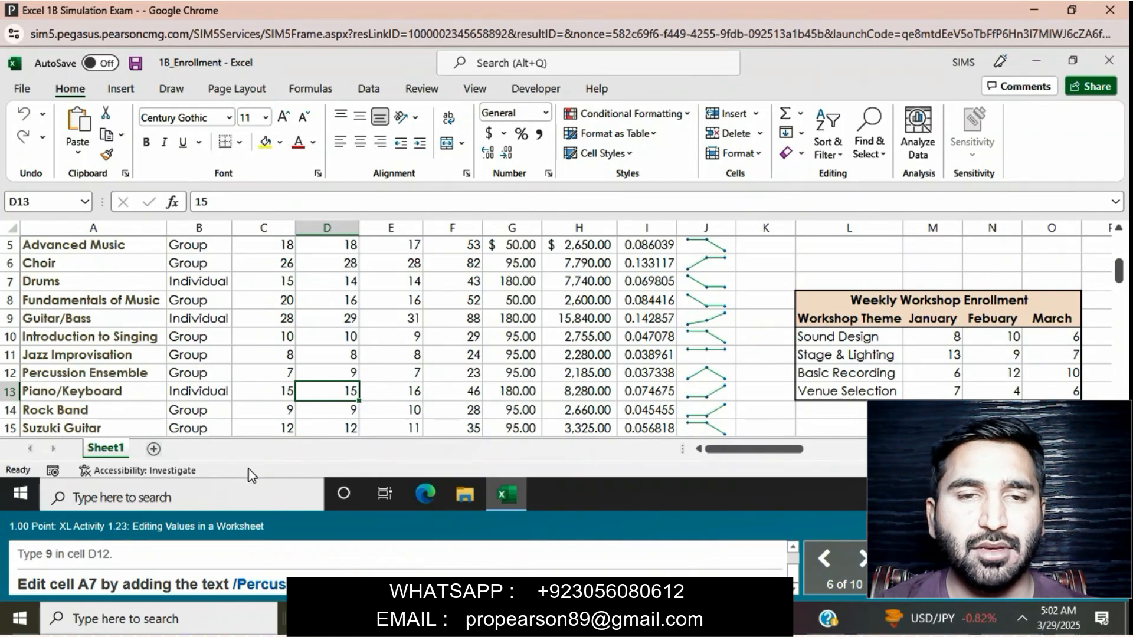
# Append /Percussion to the Drums entry in cell A7 so it reads Drums/Percussion.
pyautogui.click(114, 306)
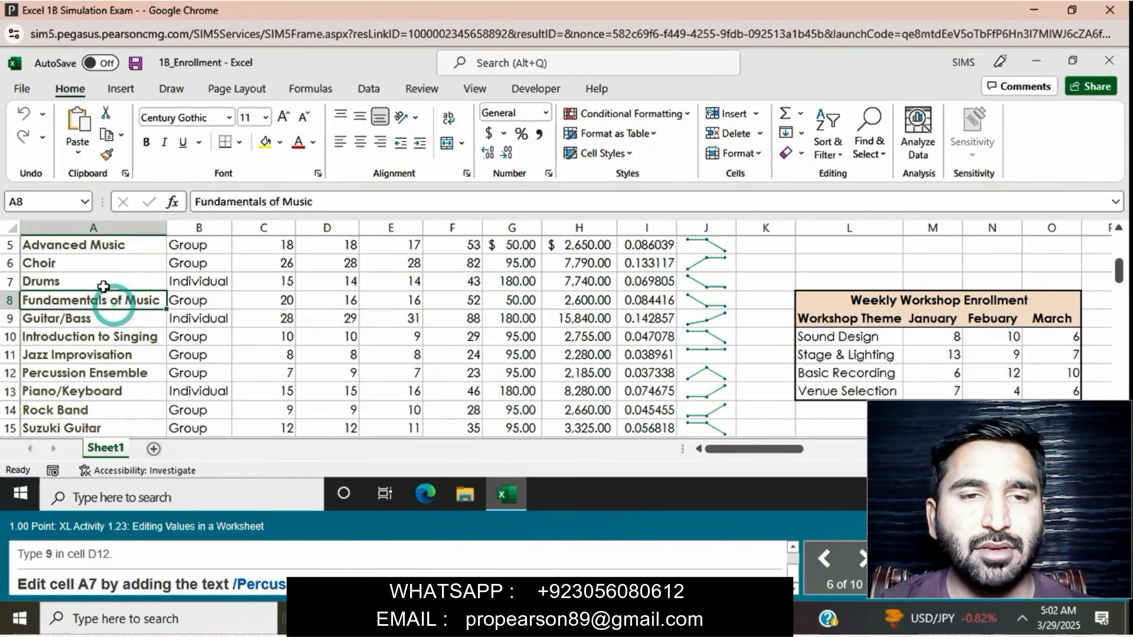
pyautogui.click(99, 284)
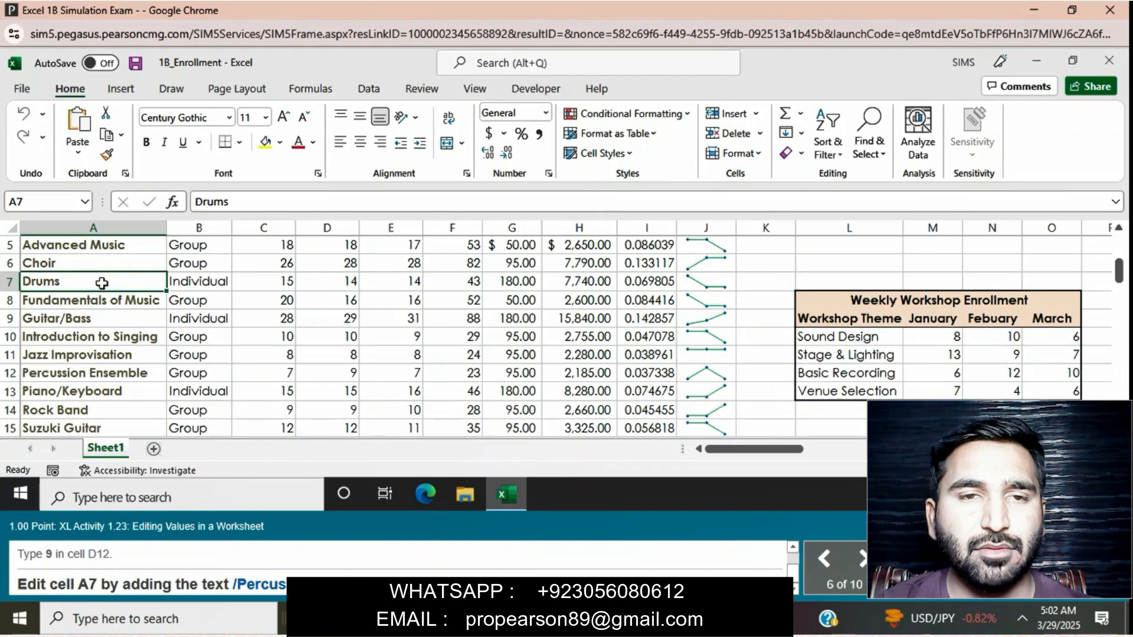
pyautogui.write('/')
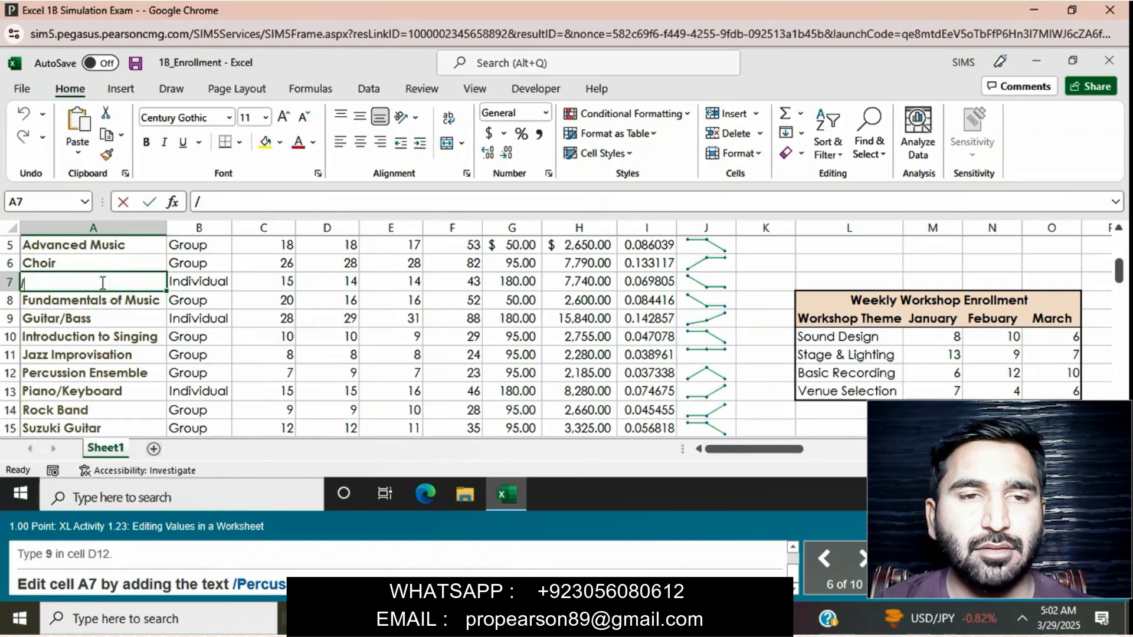
pyautogui.press('Return')
pyautogui.click(93, 281)
pyautogui.click(243, 205)
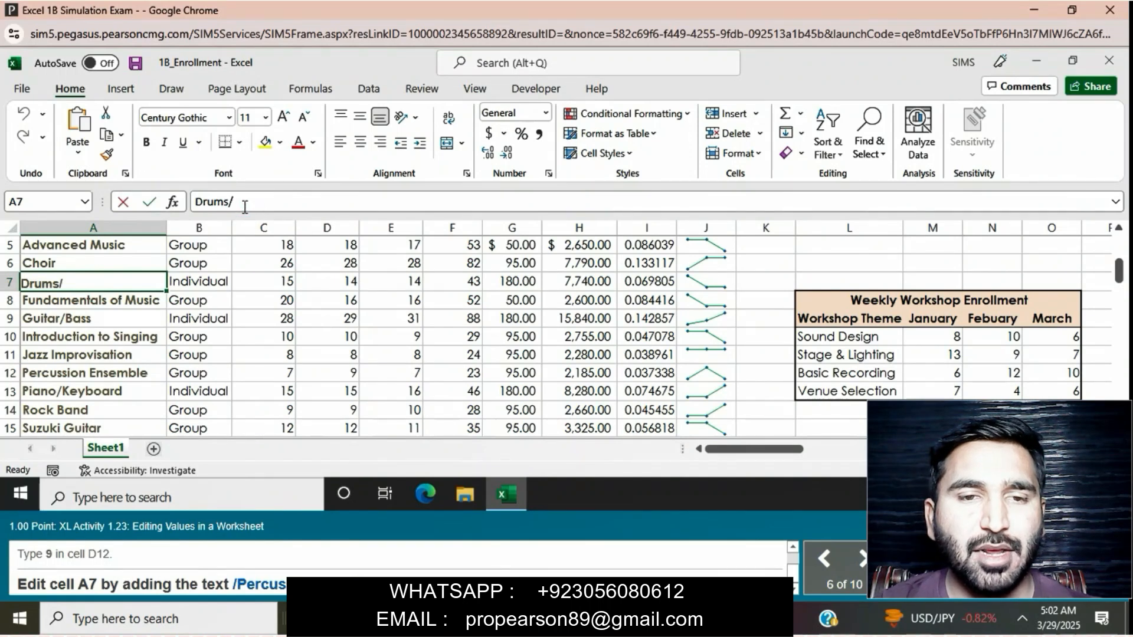
pyautogui.write('/Percussion')
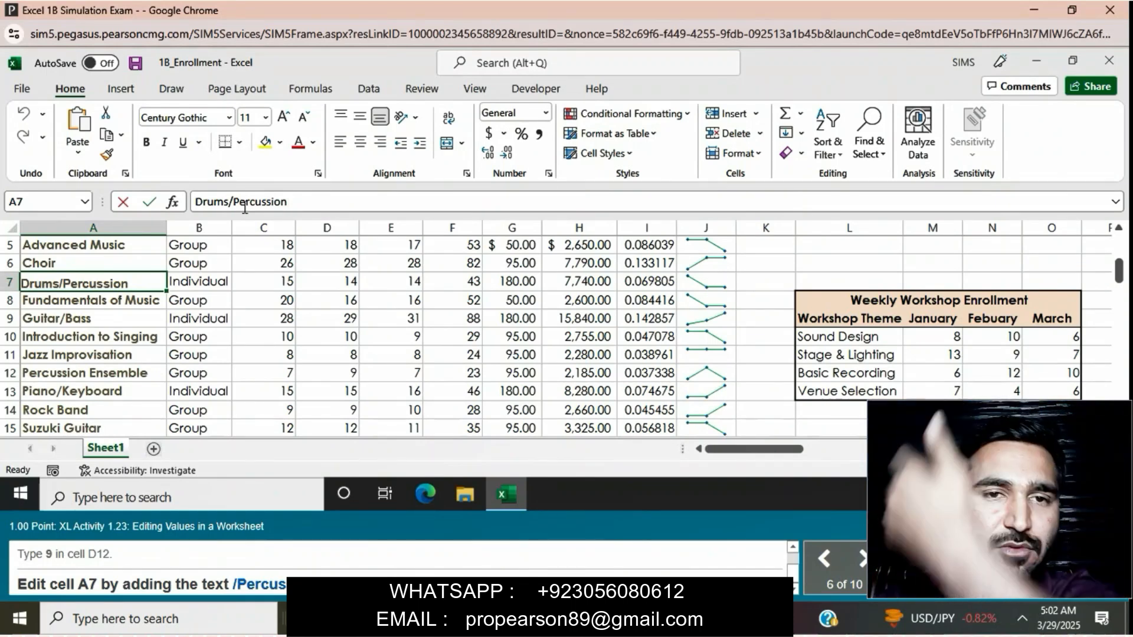
pyautogui.press('Return')
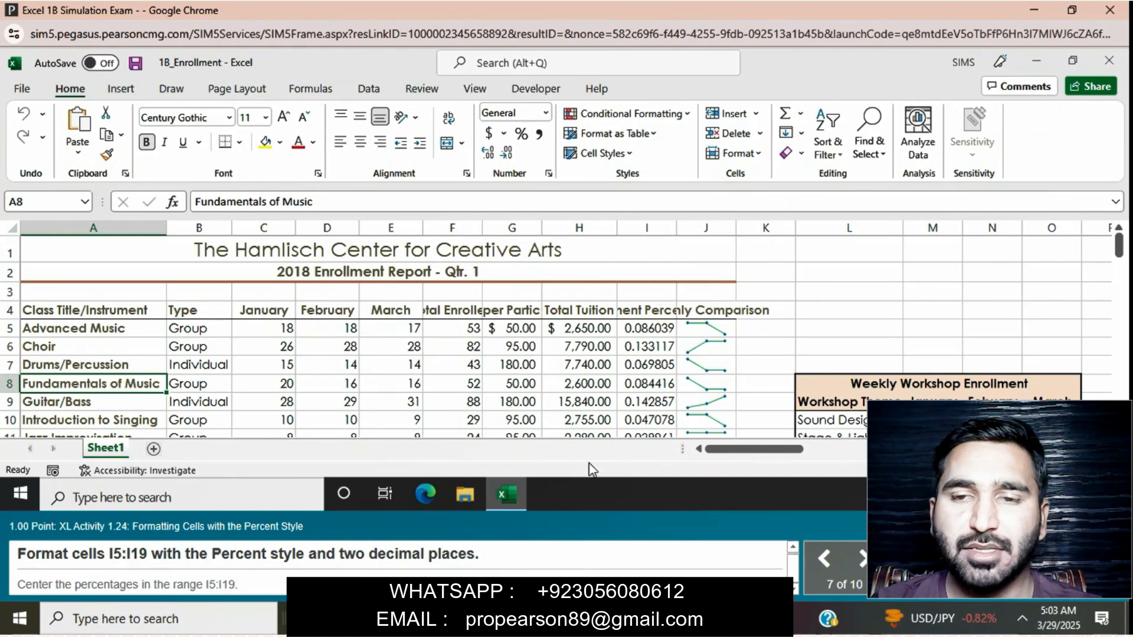
# Format cells I5:I19 with the Percent style and two decimal places, and center the percentages.
pyautogui.moveTo(655, 328)
pyautogui.mouseDown()
pyautogui.moveTo(653, 440)
pyautogui.moveTo(636, 329)
pyautogui.mouseUp()
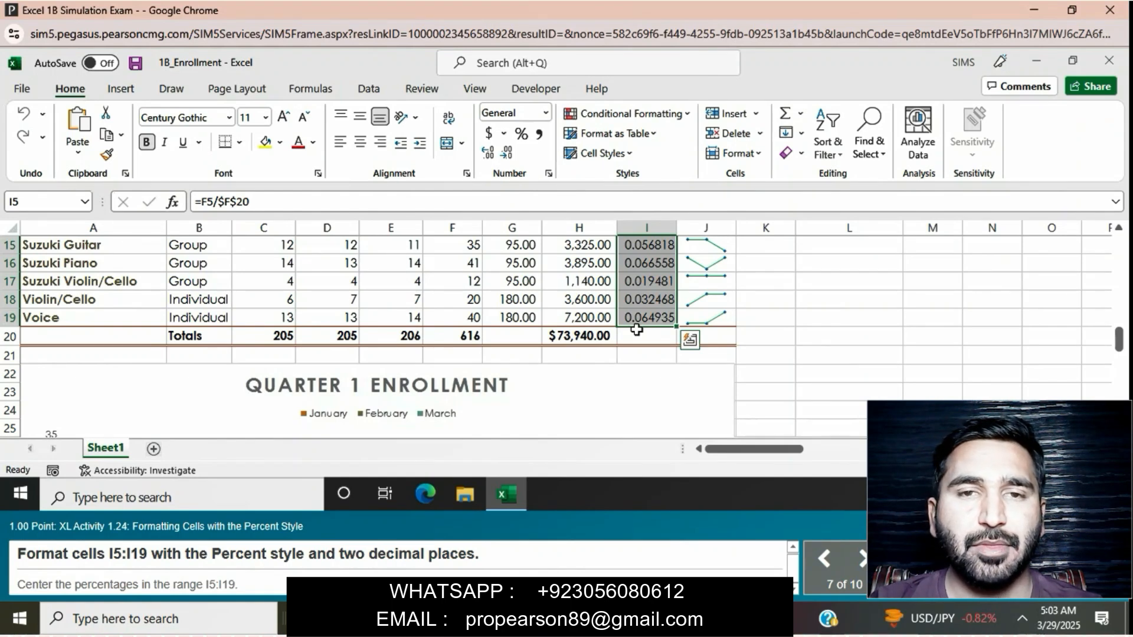
pyautogui.click(521, 135)
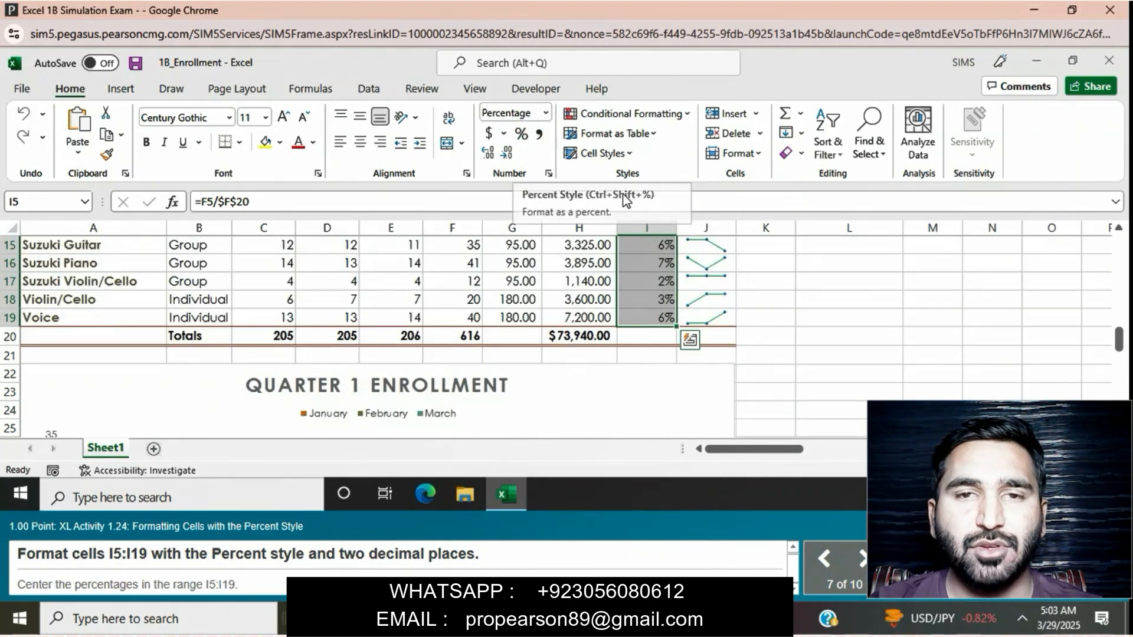
pyautogui.click(489, 150)
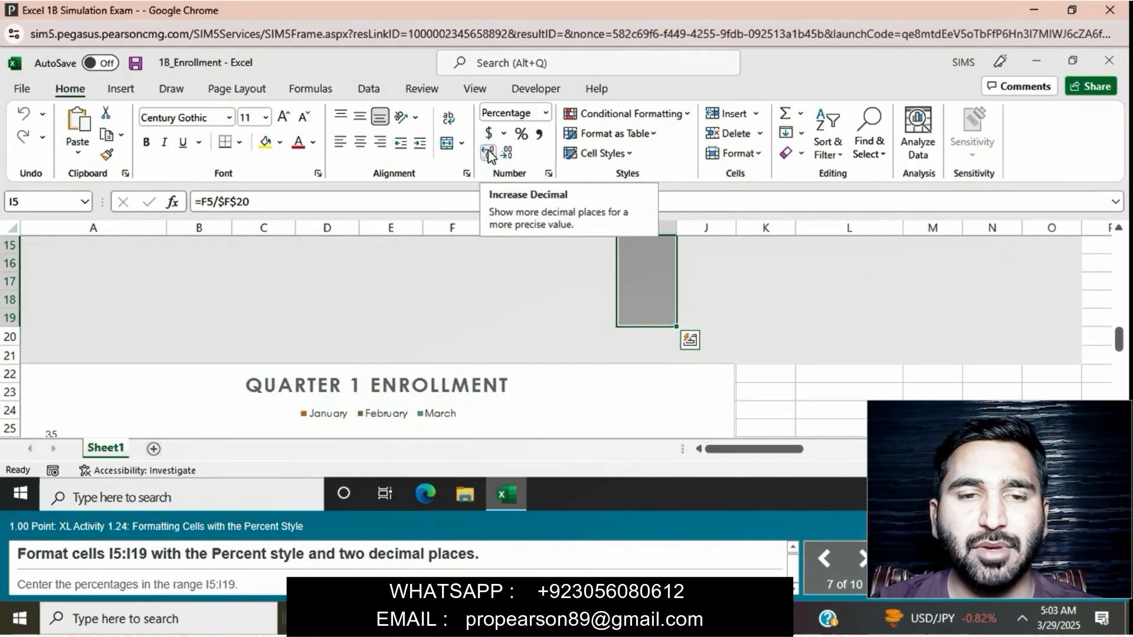
pyautogui.click(489, 151)
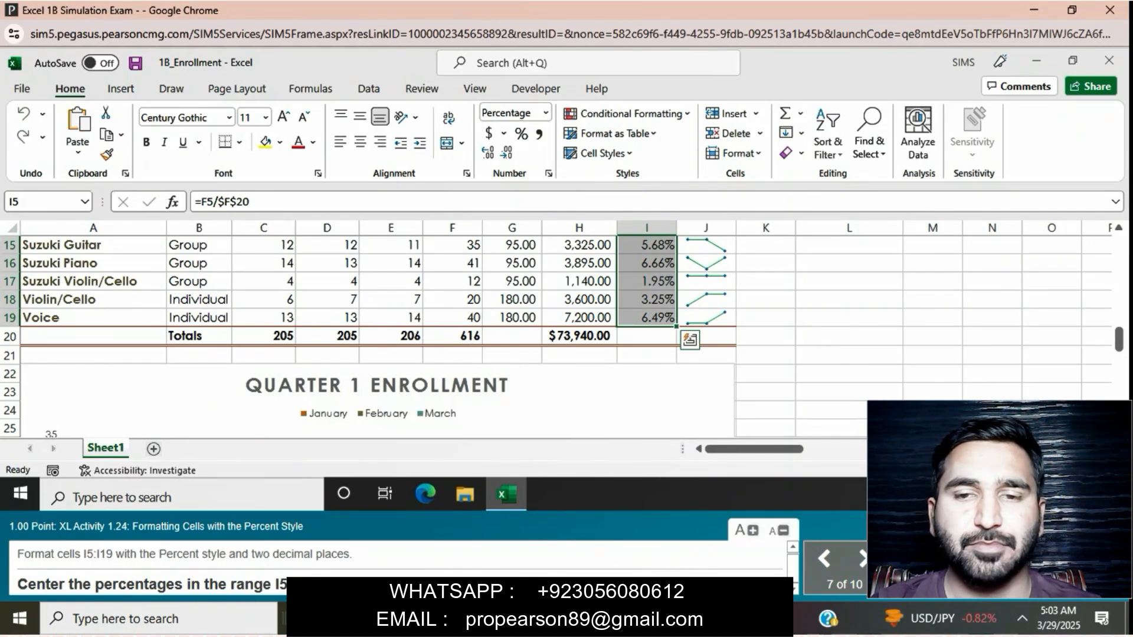
pyautogui.click(363, 141)
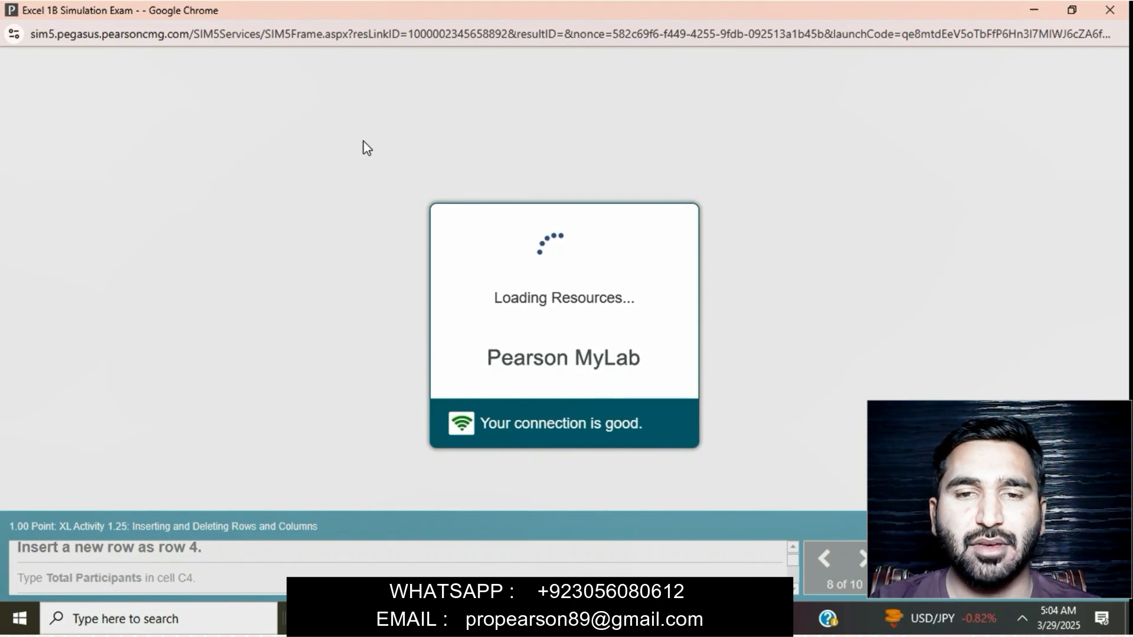
# Insert a new row as row 4, above the column headings.
pyautogui.click(1023, 620)
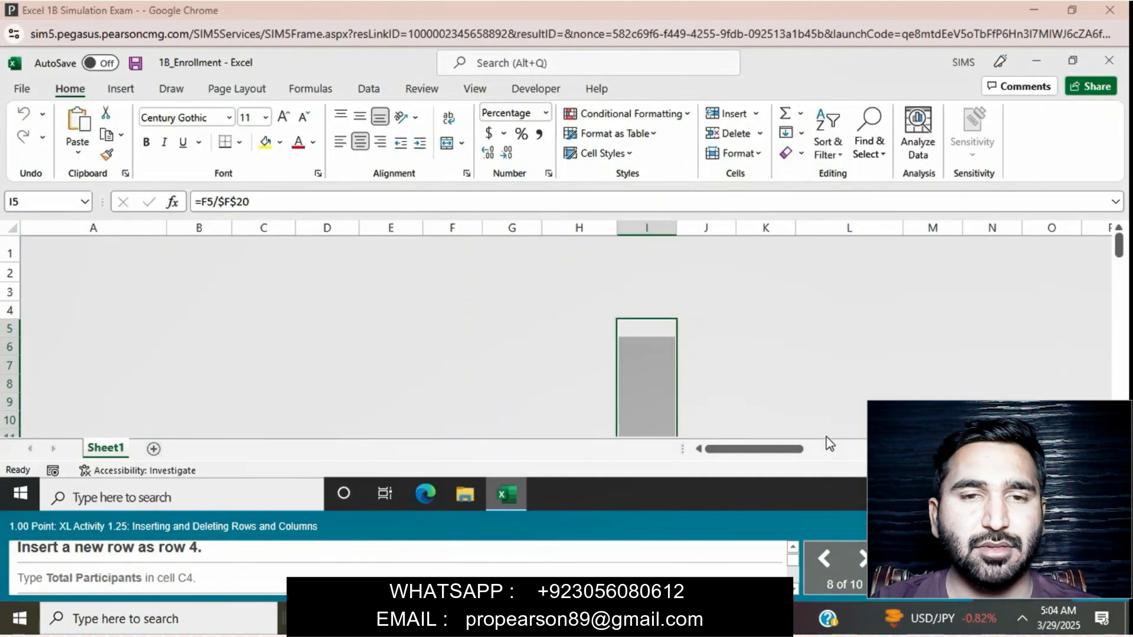
pyautogui.click(825, 437)
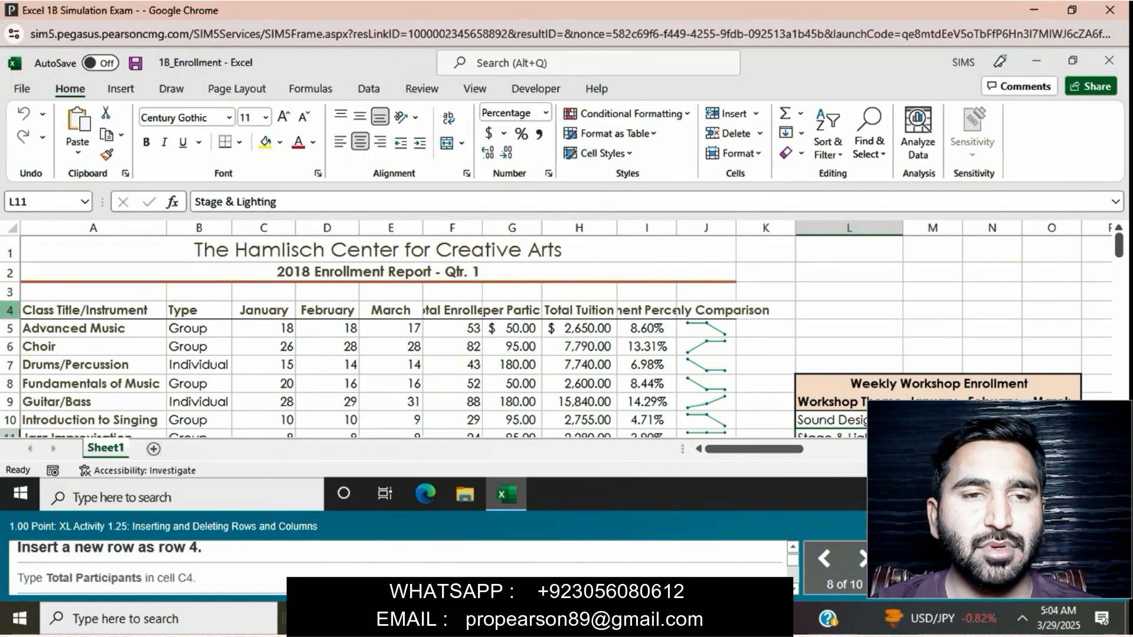
pyautogui.click(12, 311)
pyautogui.rightClick(8, 311)
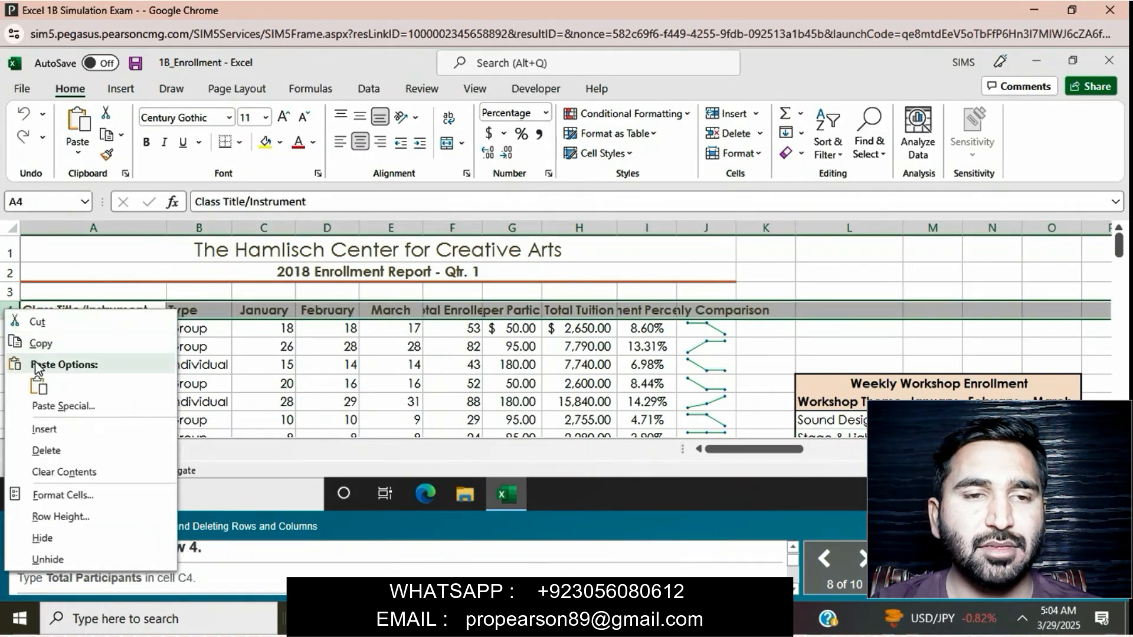
pyautogui.click(44, 431)
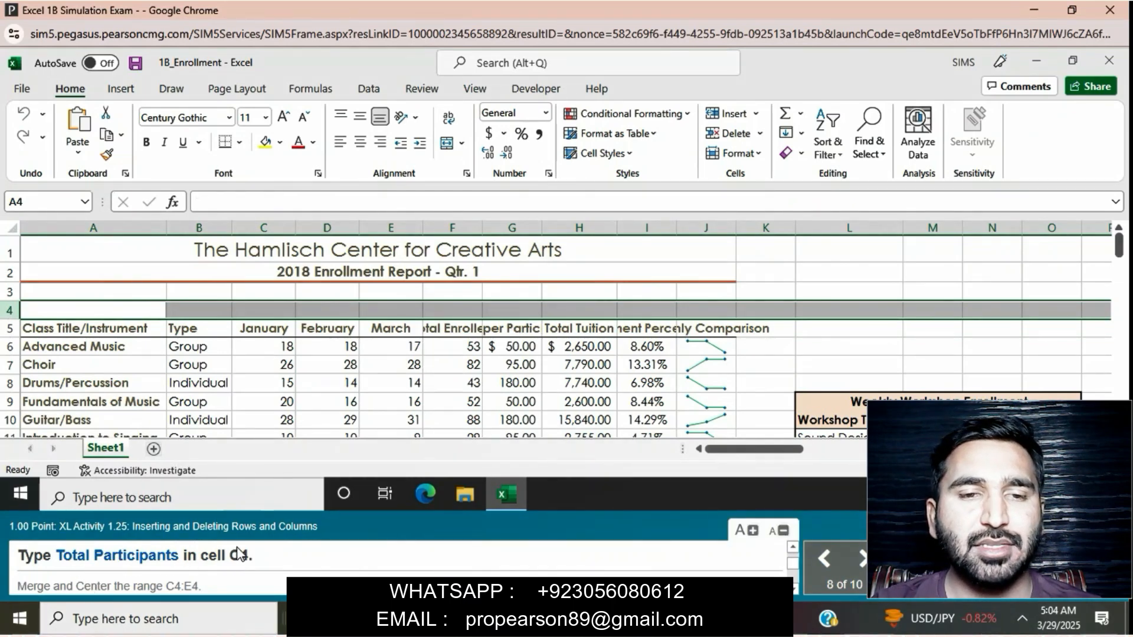
# Enter the text Total Participants in cell C4.
pyautogui.click(265, 310)
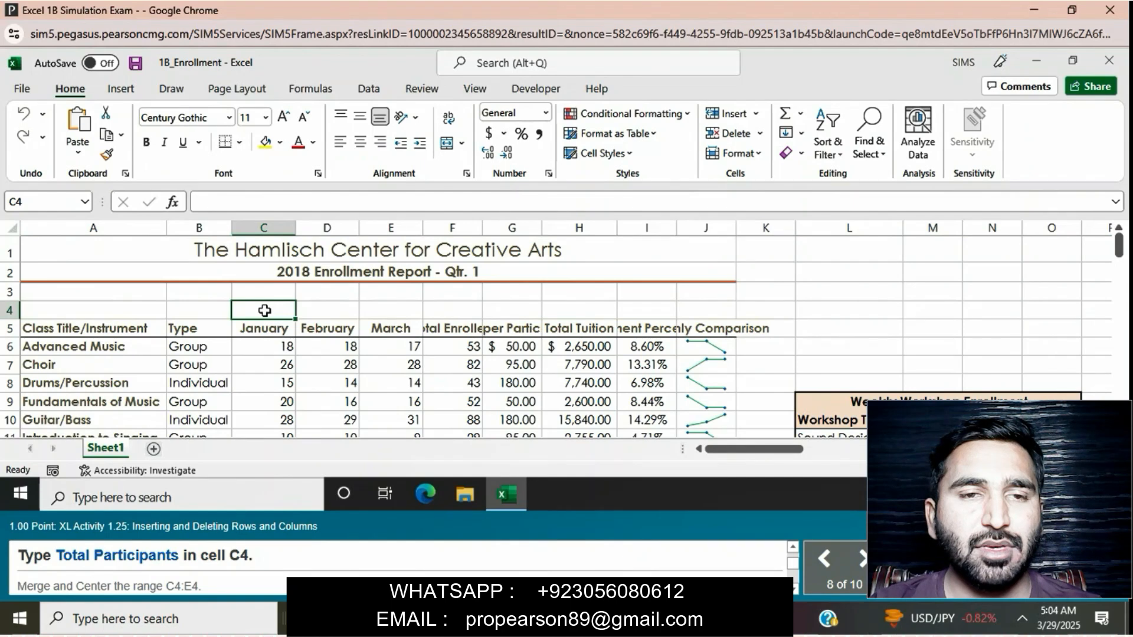
pyautogui.write('Tota')
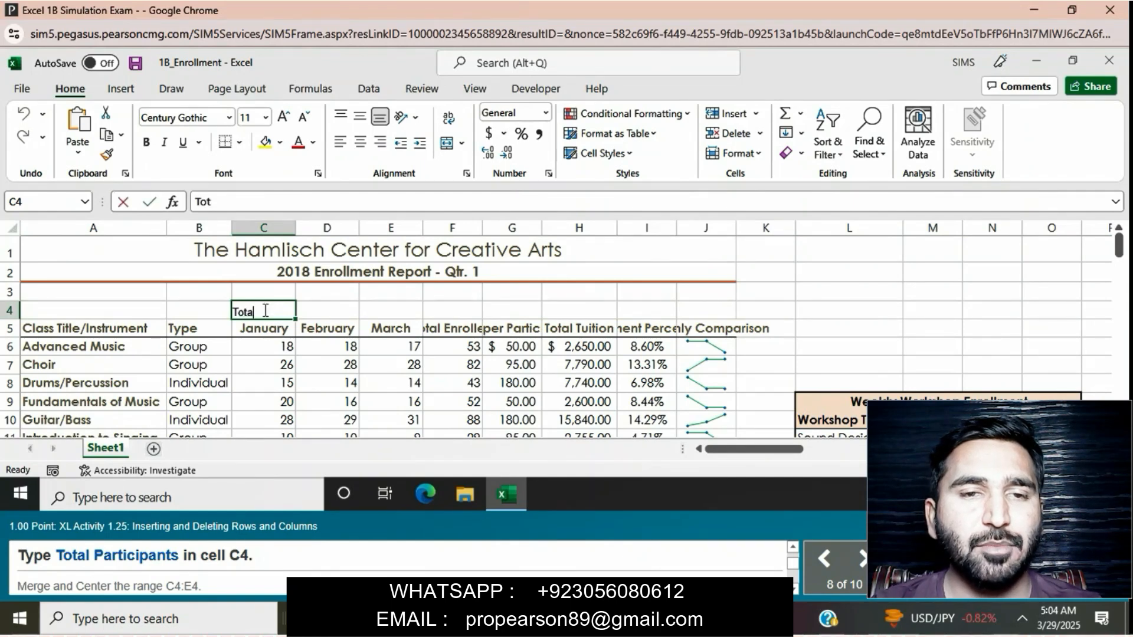
pyautogui.write('l P')
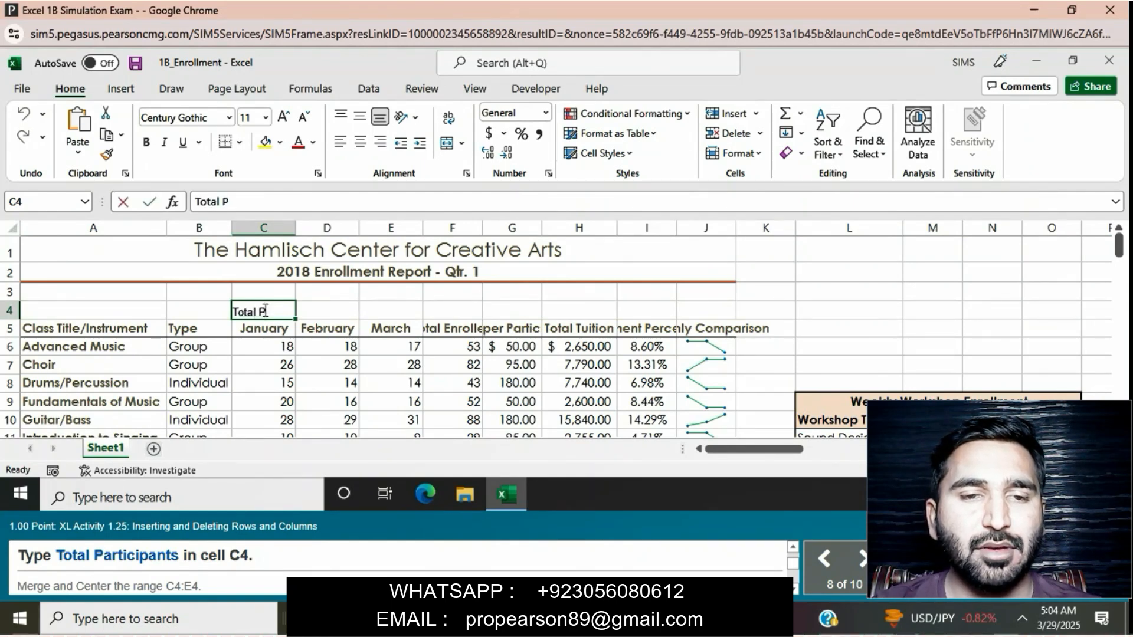
pyautogui.write('art')
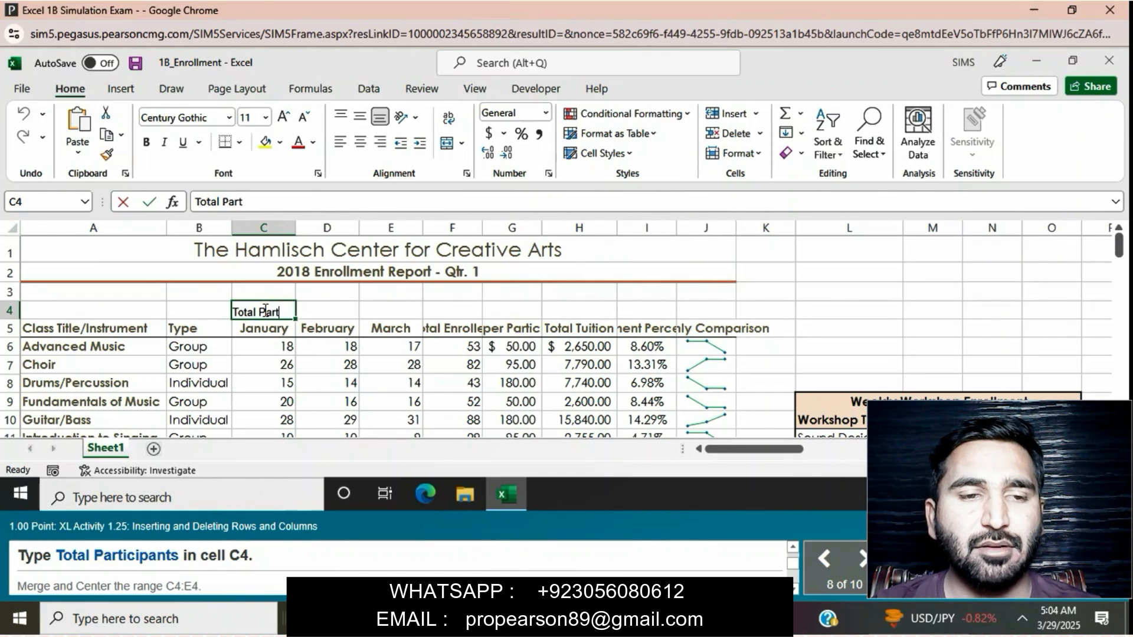
pyautogui.write('ici')
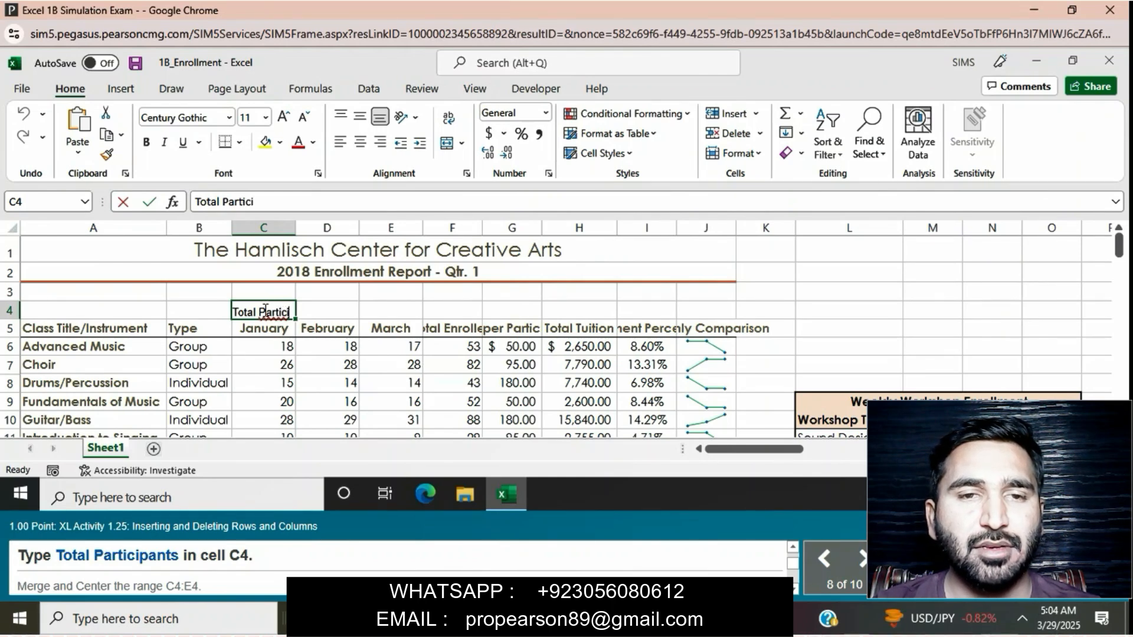
pyautogui.write('pants')
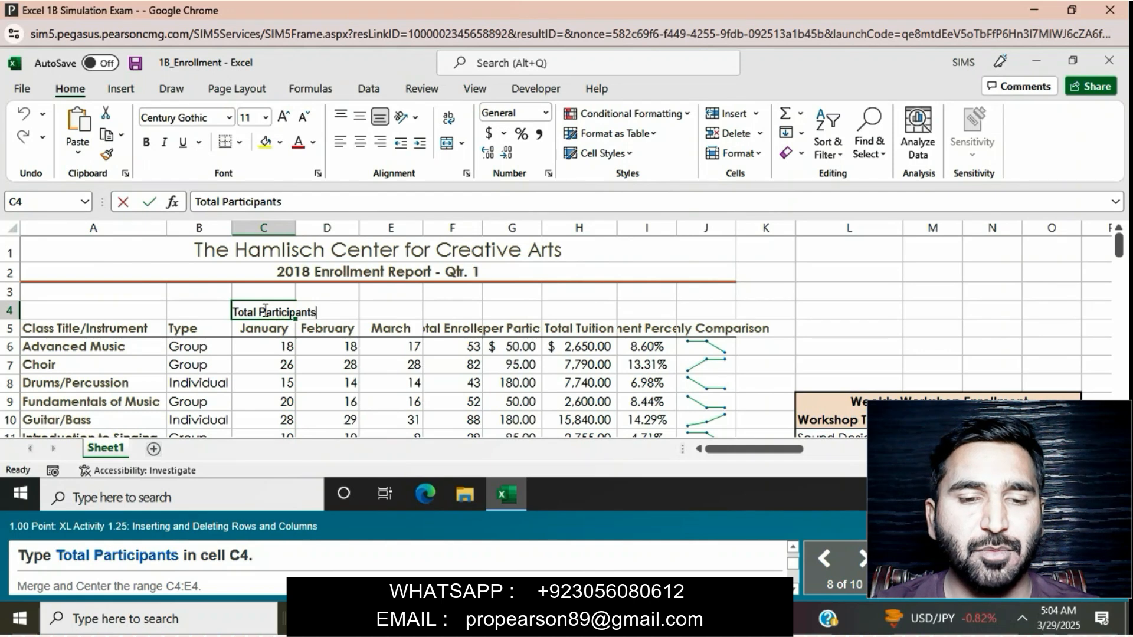
pyautogui.press('Return')
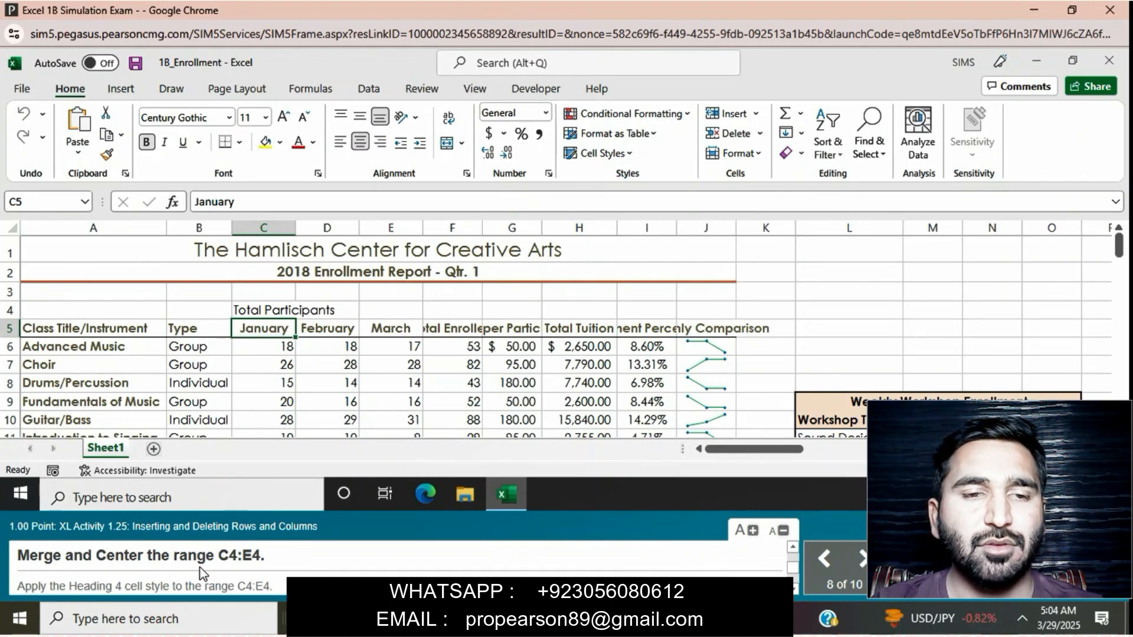
# Merge and center the range C4:E4 and apply the Heading 4 cell style to it.
pyautogui.click(260, 308)
pyautogui.moveTo(261, 308); pyautogui.dragTo(390, 310)
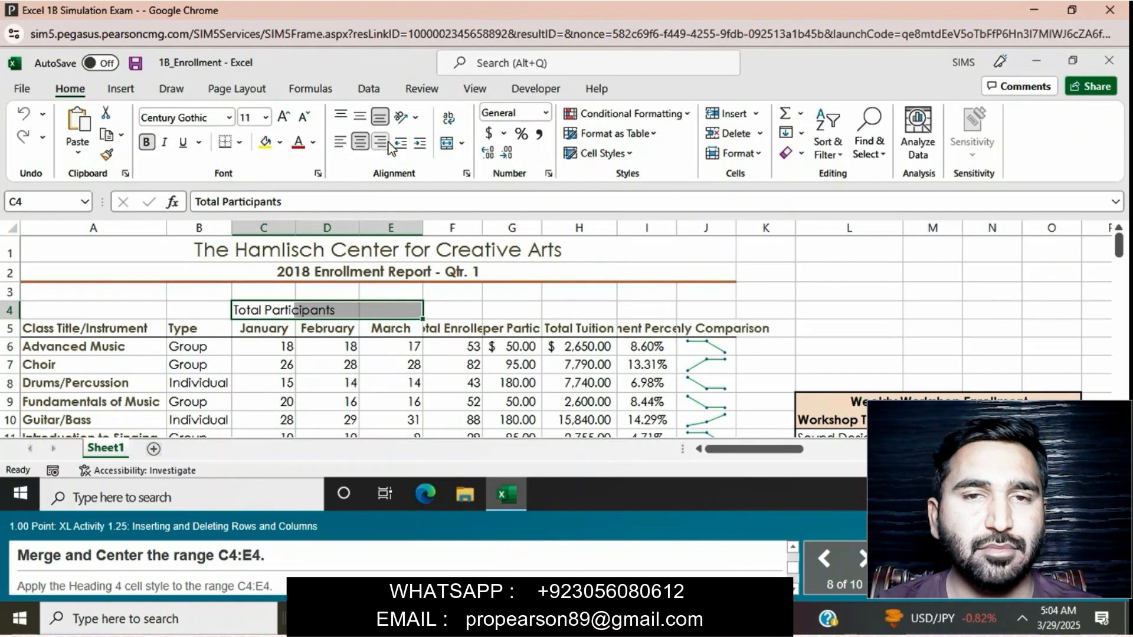
pyautogui.click(461, 143)
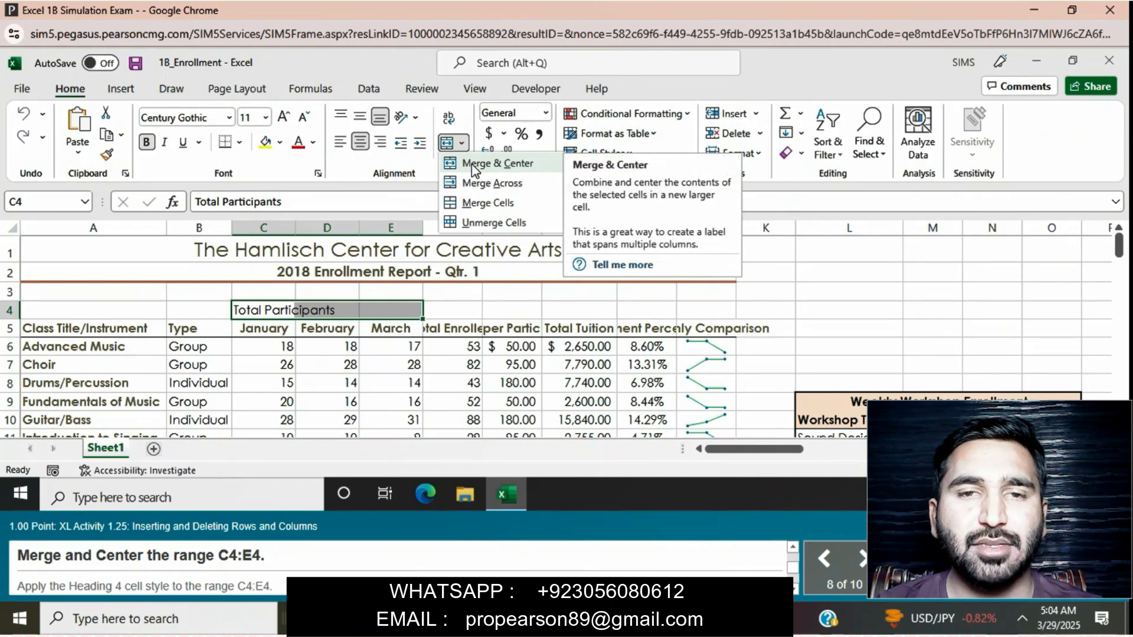
pyautogui.click(473, 168)
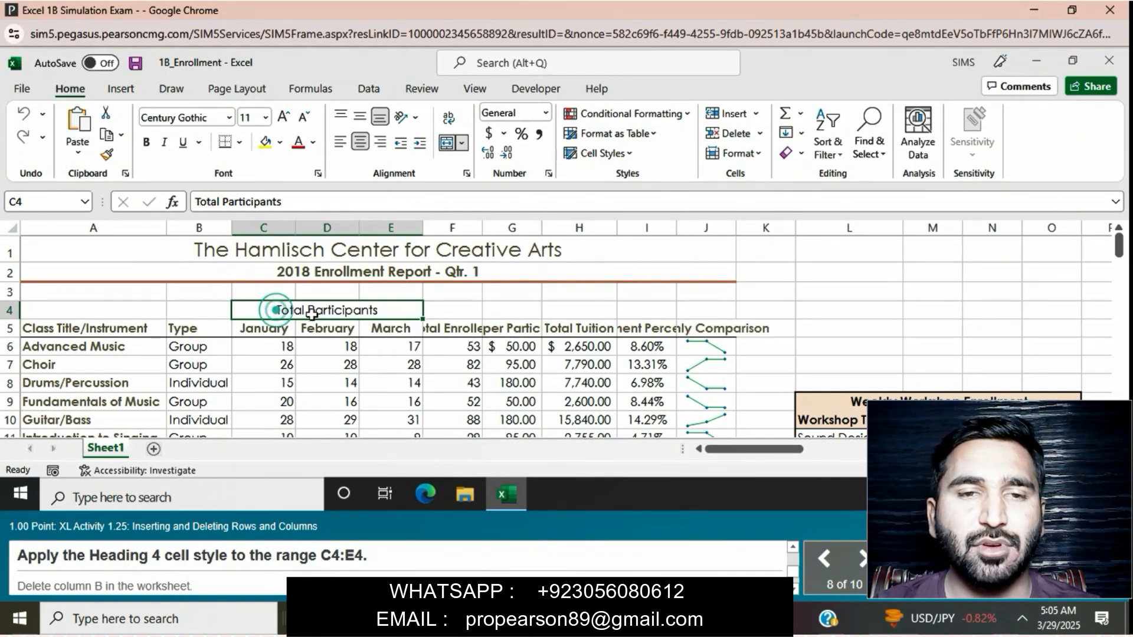
pyautogui.click(630, 154)
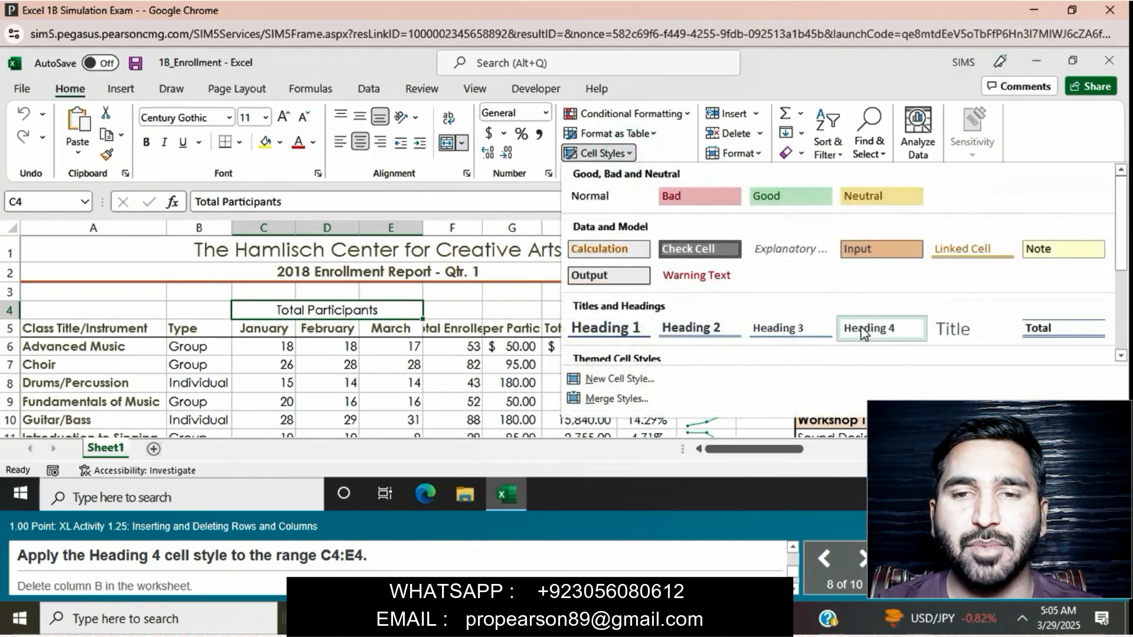
pyautogui.click(865, 328)
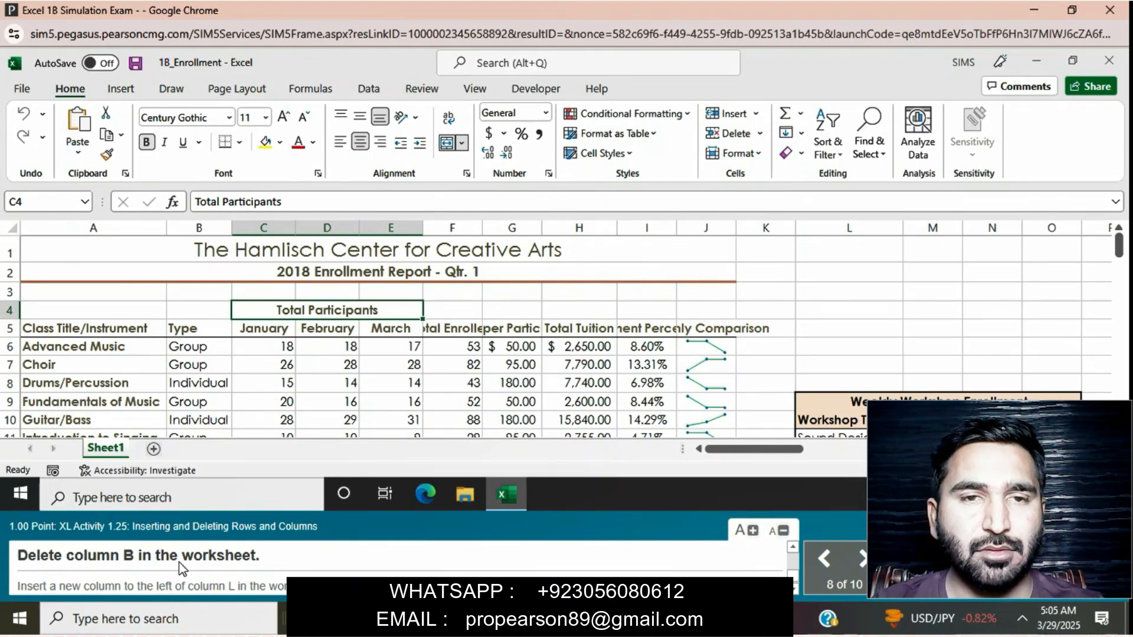
# Delete column B, the Type column, from the worksheet.
pyautogui.click(216, 229)
pyautogui.rightClick(216, 229)
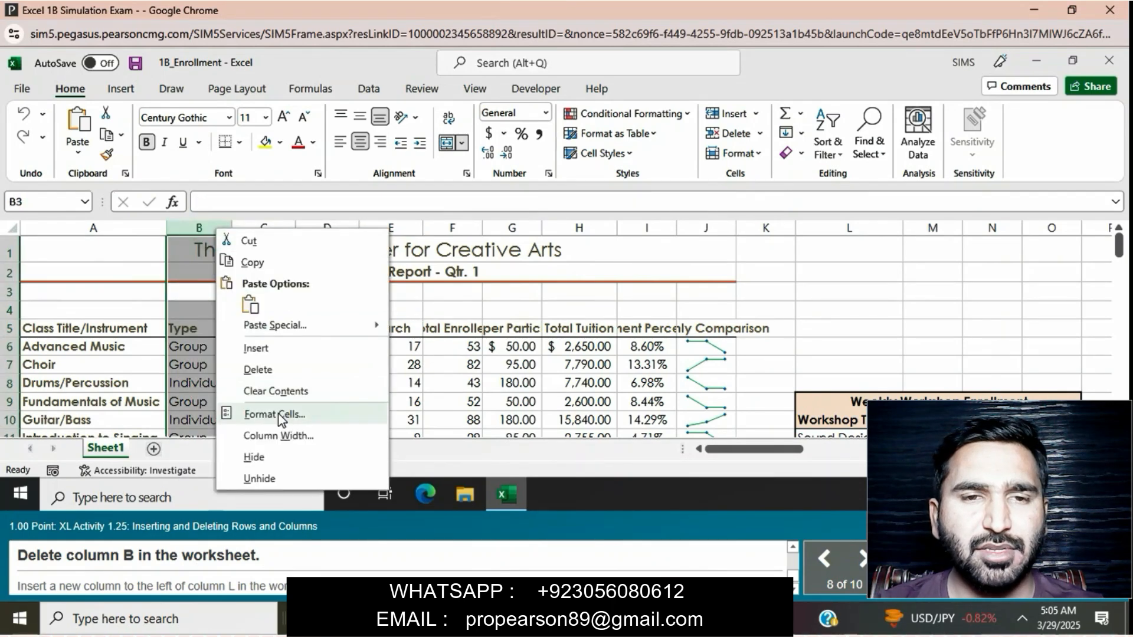
pyautogui.click(278, 376)
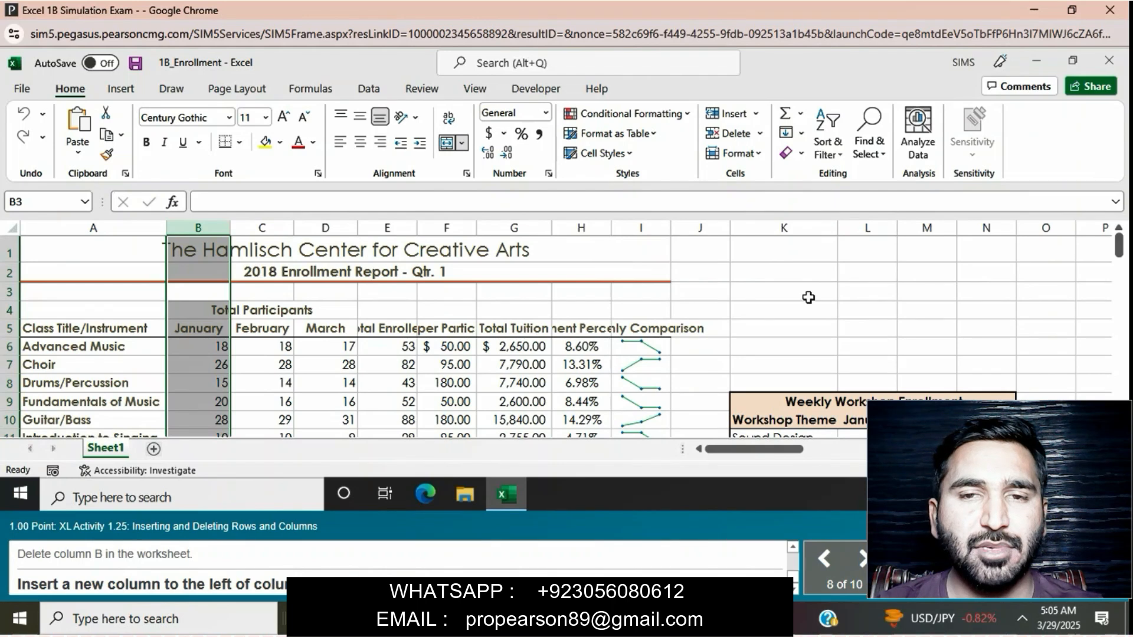
# Insert a new column to the left of column L in the worksheet.
pyautogui.click(859, 230)
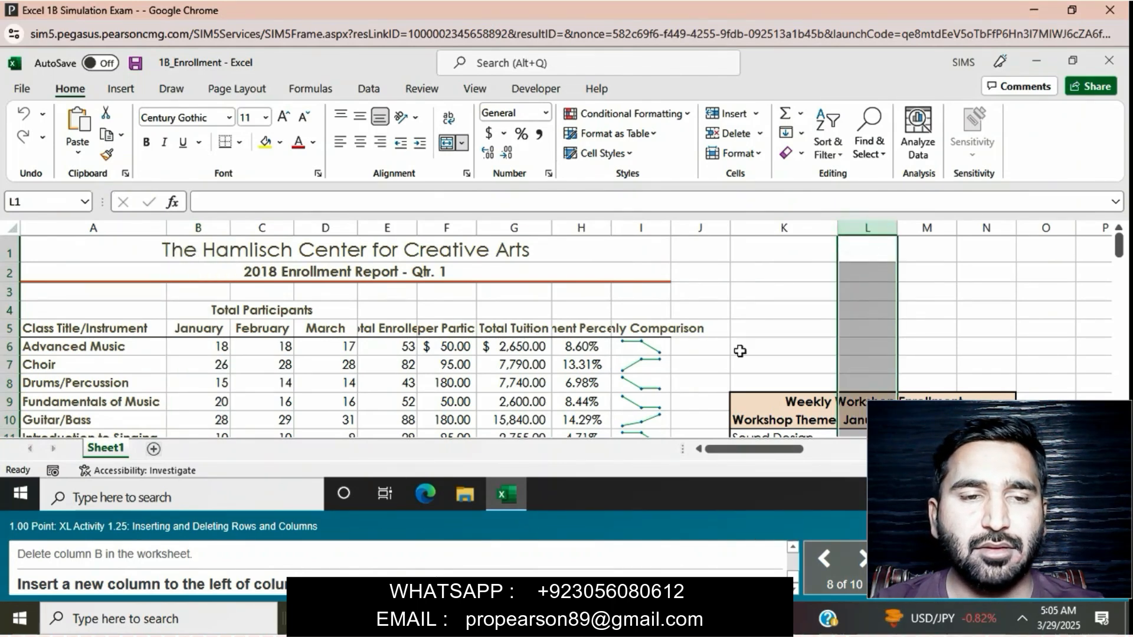
pyautogui.rightClick(854, 230)
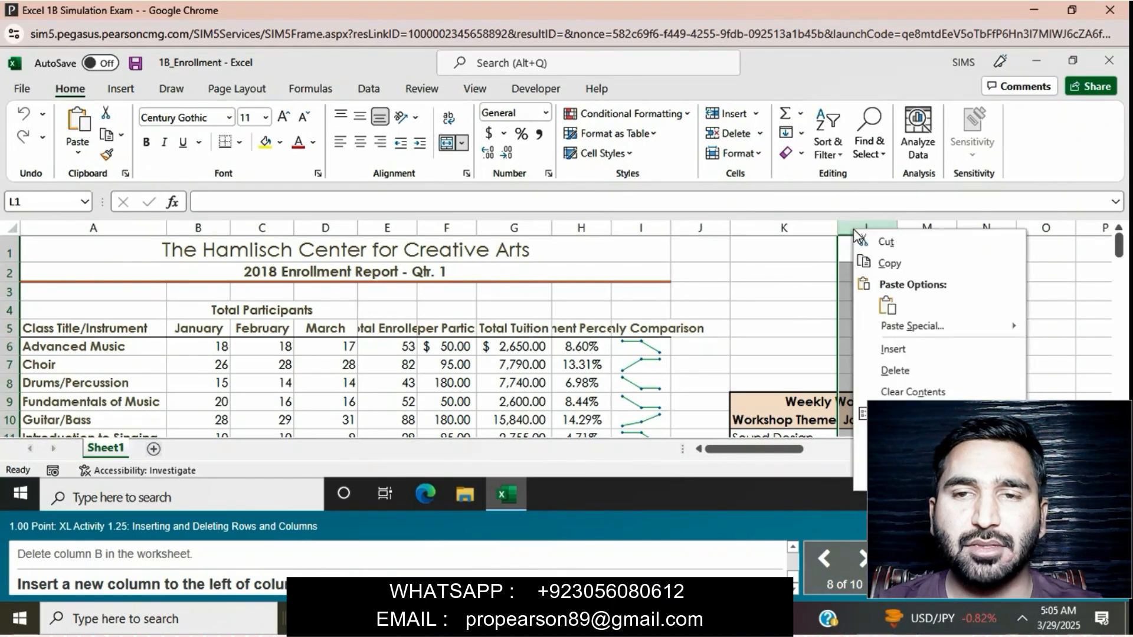
pyautogui.click(893, 348)
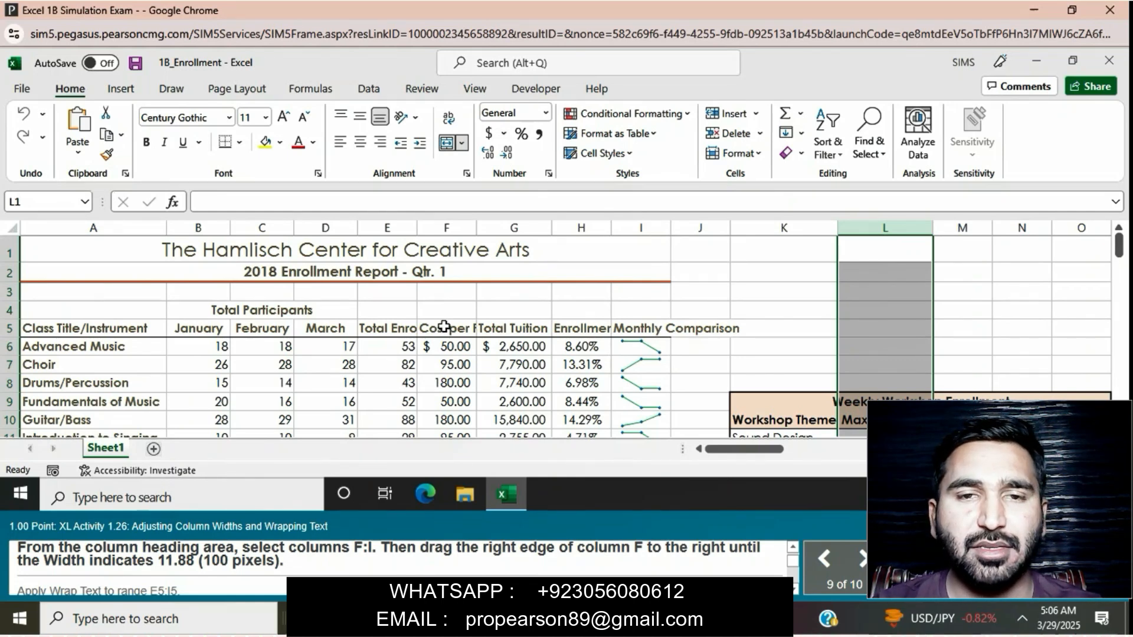
# Widen columns F:I together to a width of 11.88 (100 pixels).
pyautogui.moveTo(463, 227); pyautogui.dragTo(632, 239)
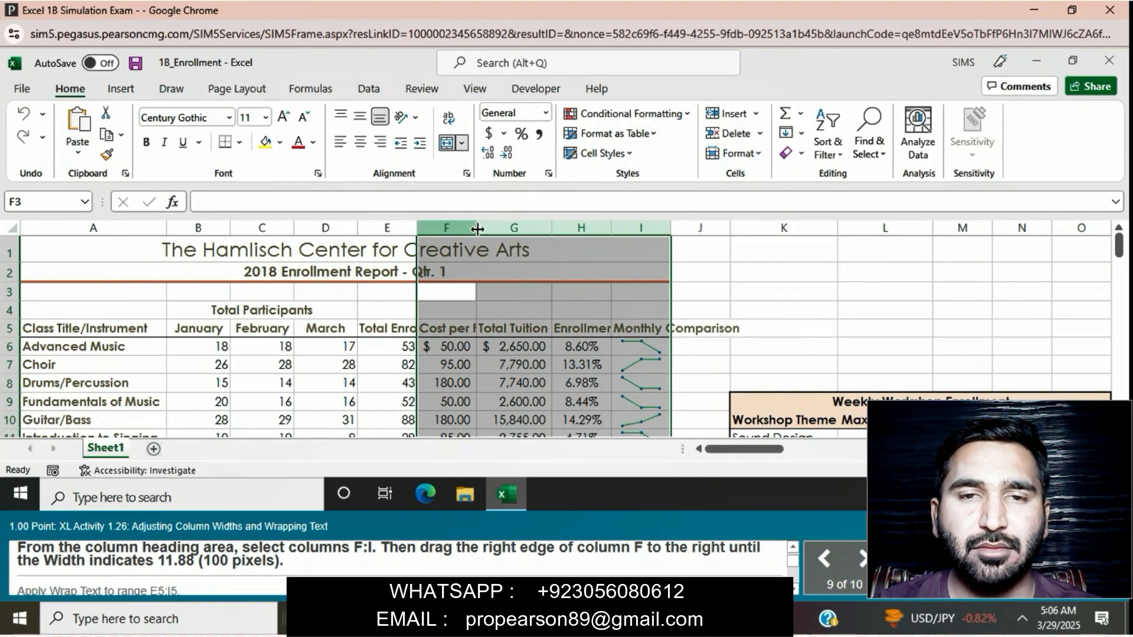
pyautogui.moveTo(478, 229); pyautogui.dragTo(502, 229)
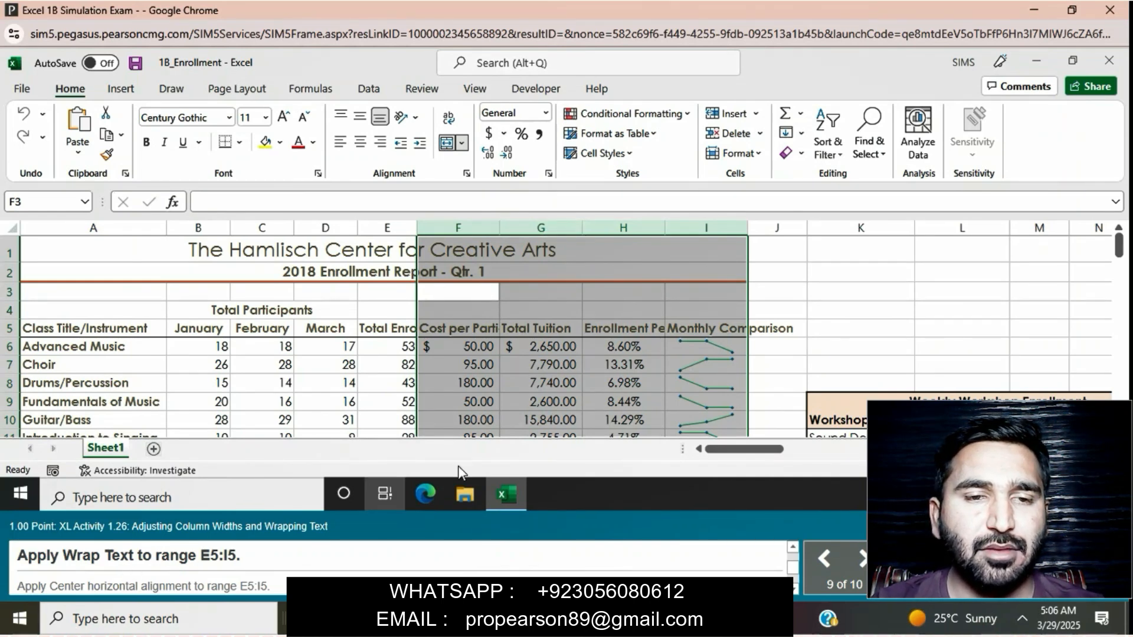
pyautogui.click(474, 346)
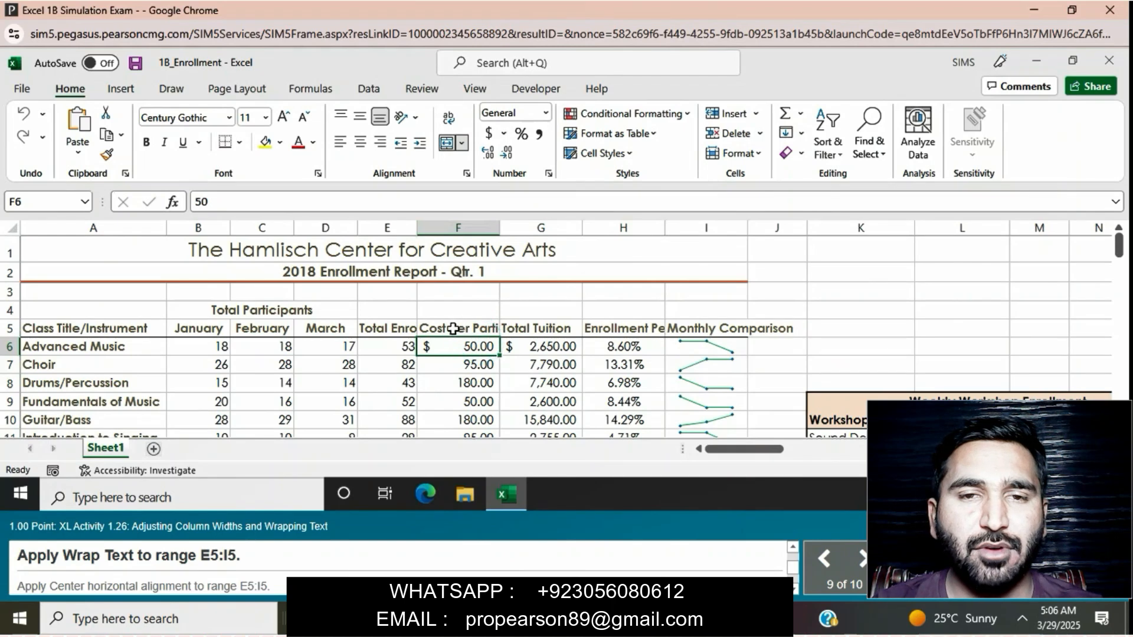
# Apply Wrap Text, Center horizontal alignment and Middle Align to the column headings in E5:I5.
pyautogui.click(388, 328)
pyautogui.moveTo(390, 328); pyautogui.dragTo(678, 331)
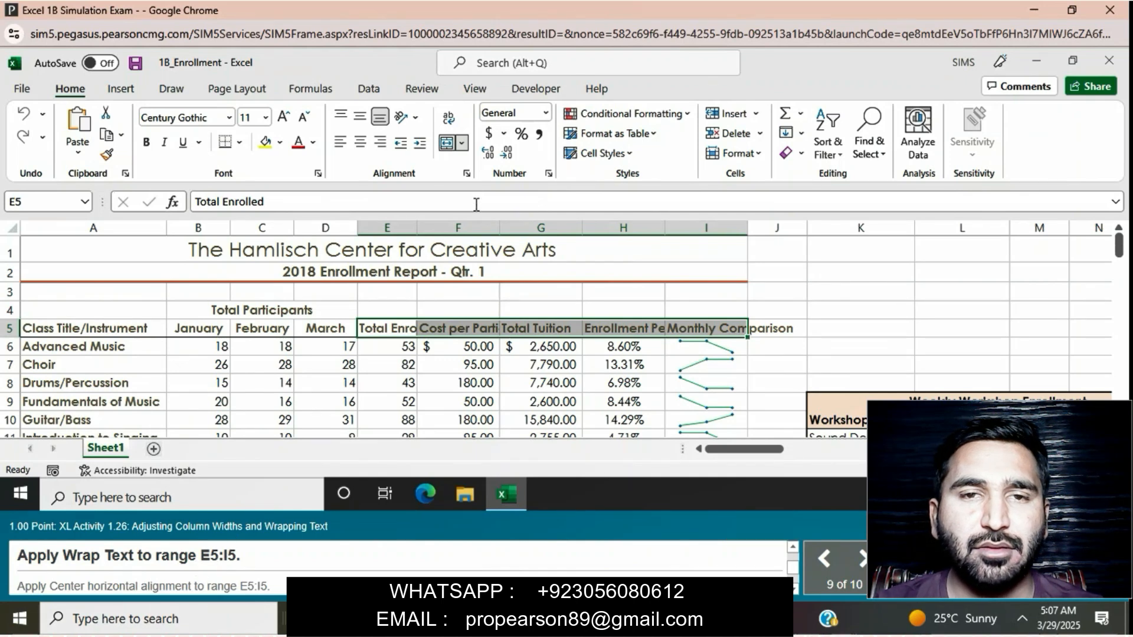
pyautogui.click(450, 119)
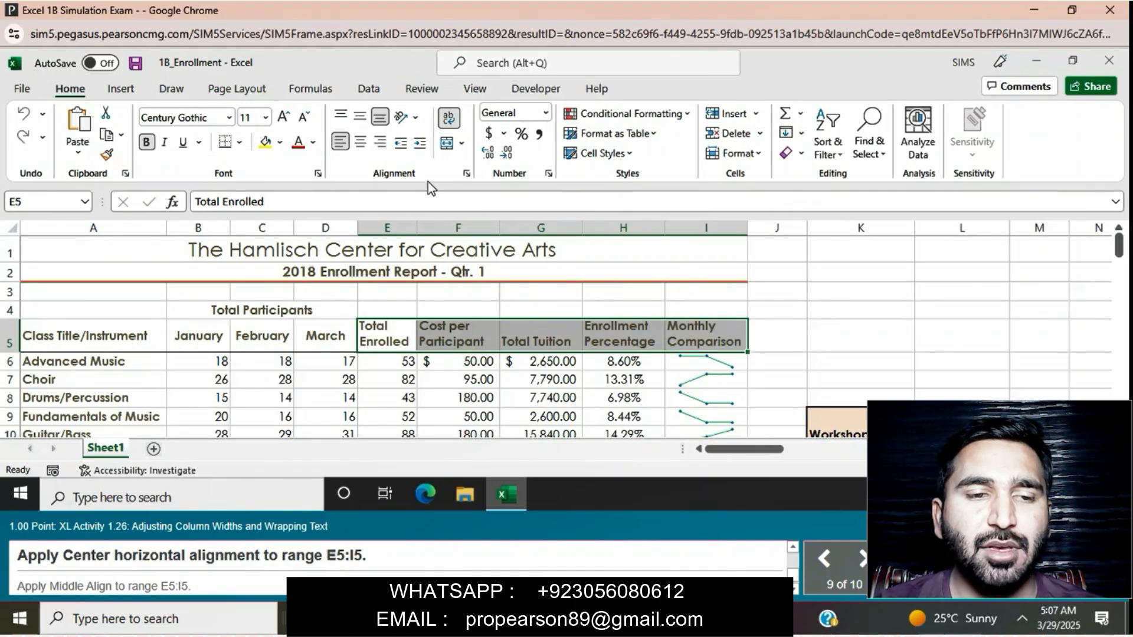
pyautogui.click(365, 147)
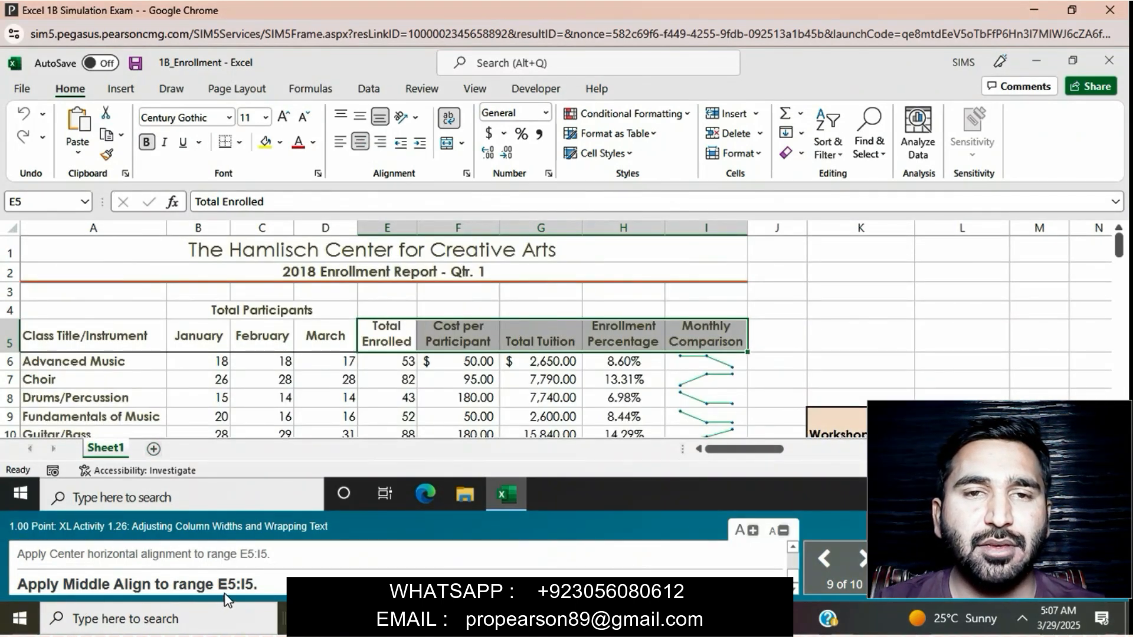
pyautogui.click(365, 115)
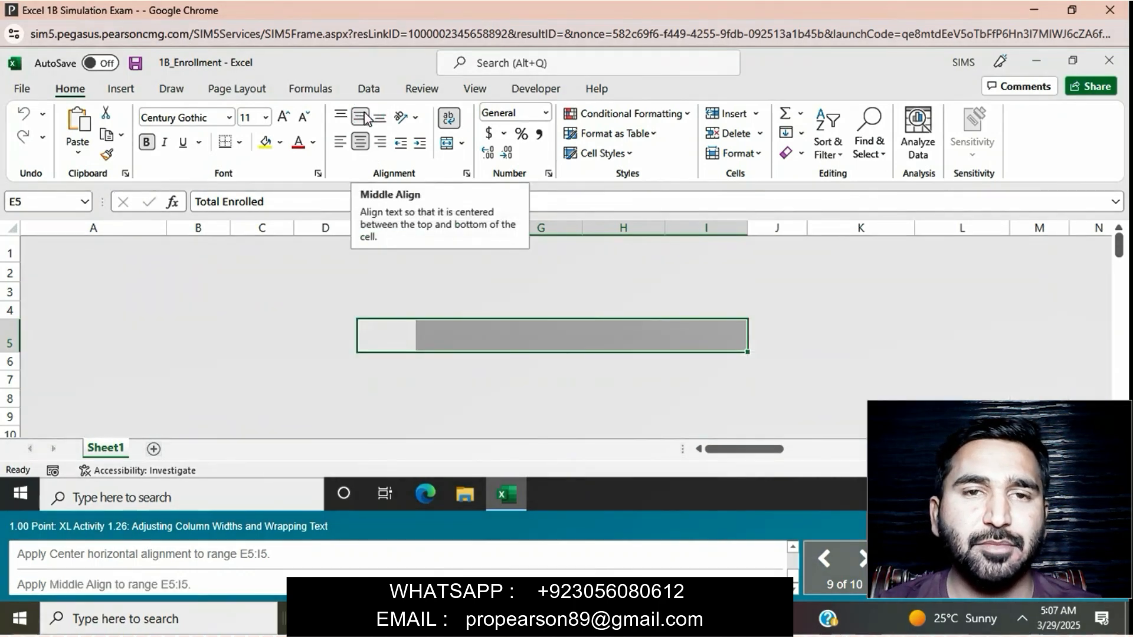